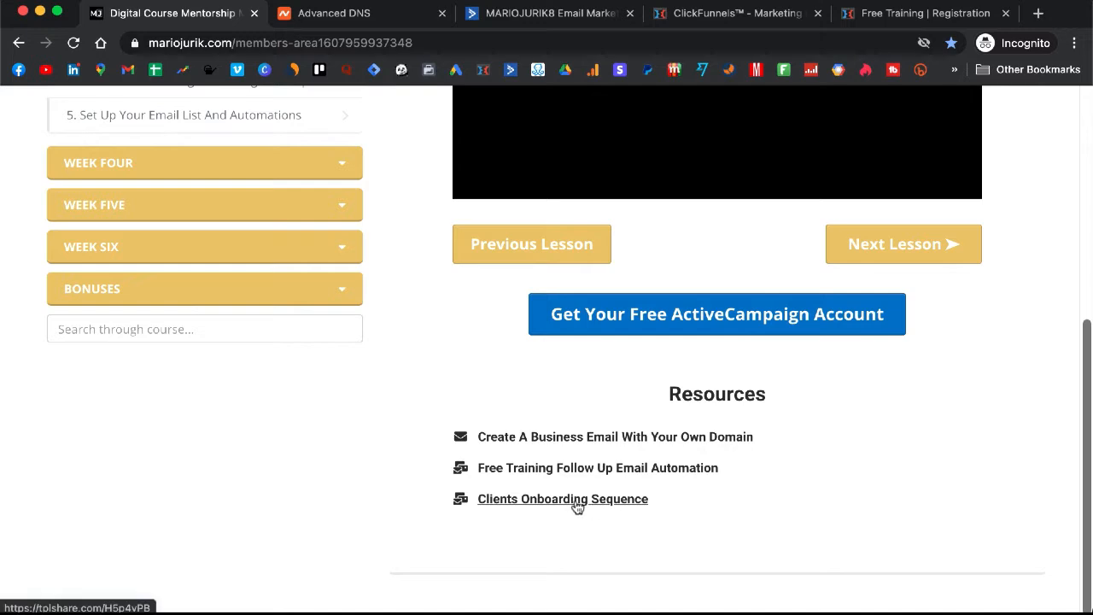
Copy the Clients Onboarding Sequence link address from the course site and switch to ActiveCampaign
right_click(575, 502)
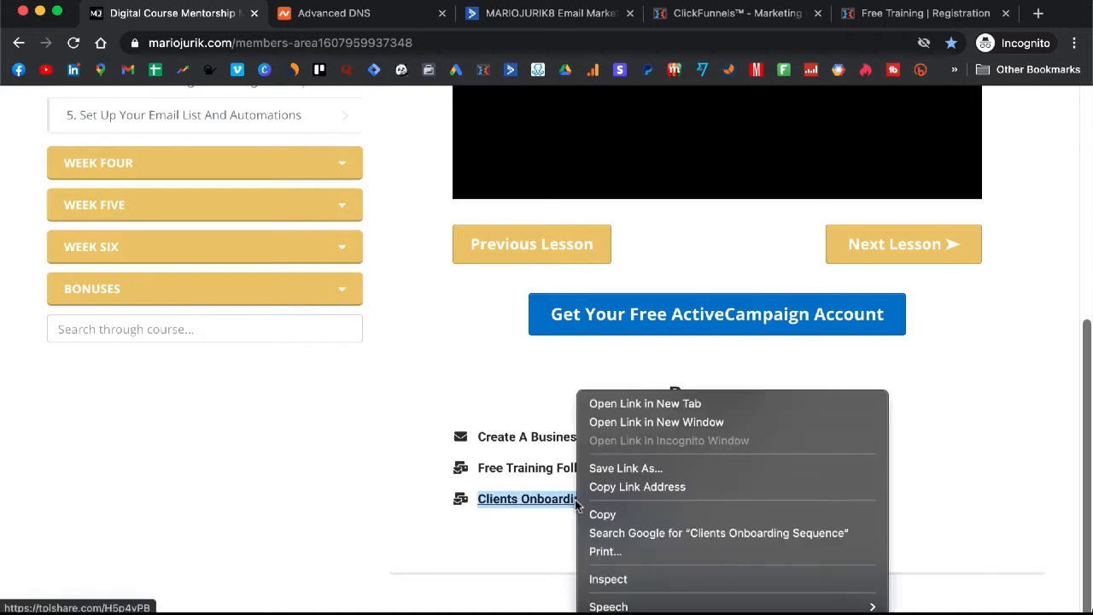
left_click(633, 488)
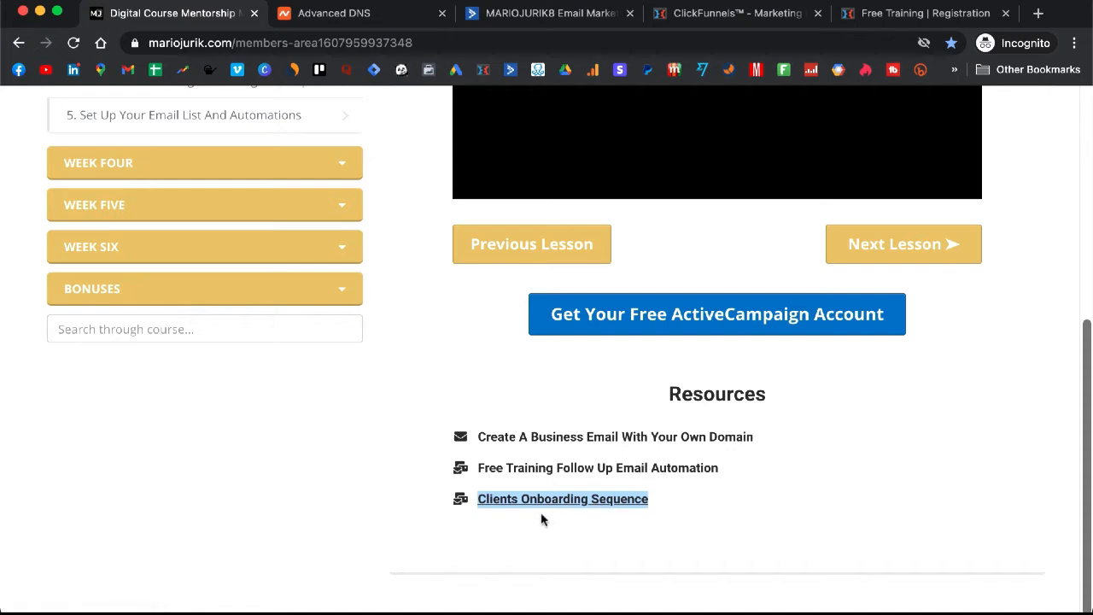
left_click(560, 519)
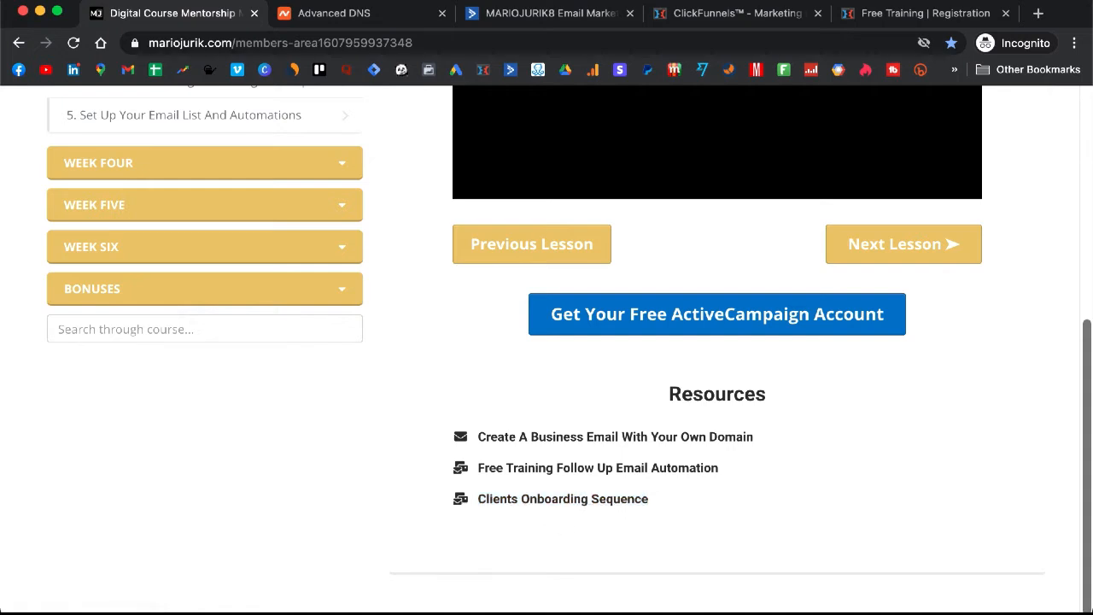
left_click(527, 12)
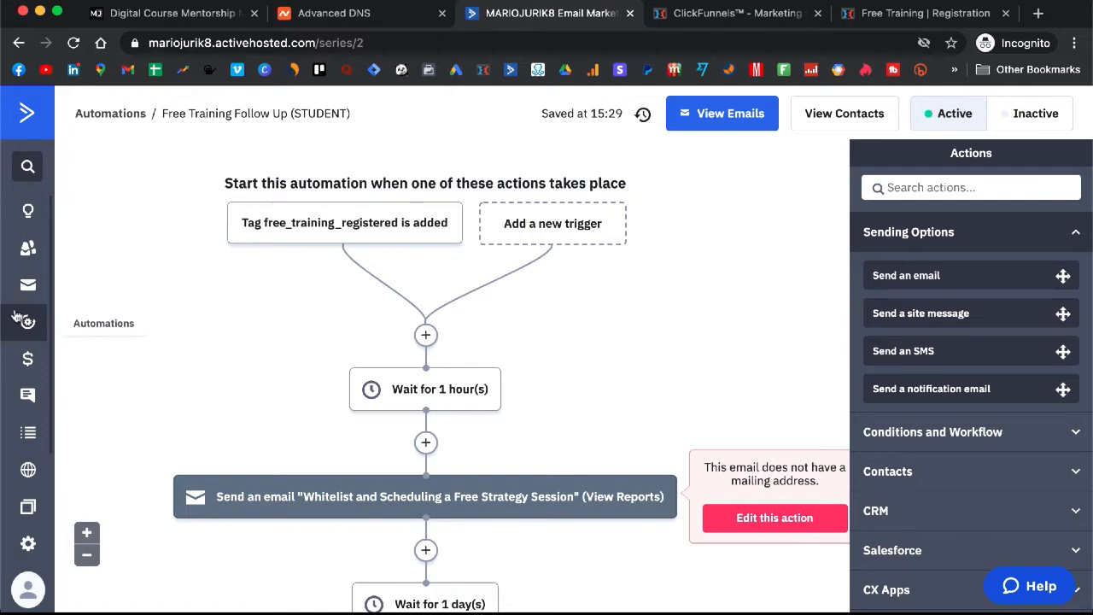
Create a new automation by importing it from the pasted Clients Onboarding Sequence share link
left_click(27, 322)
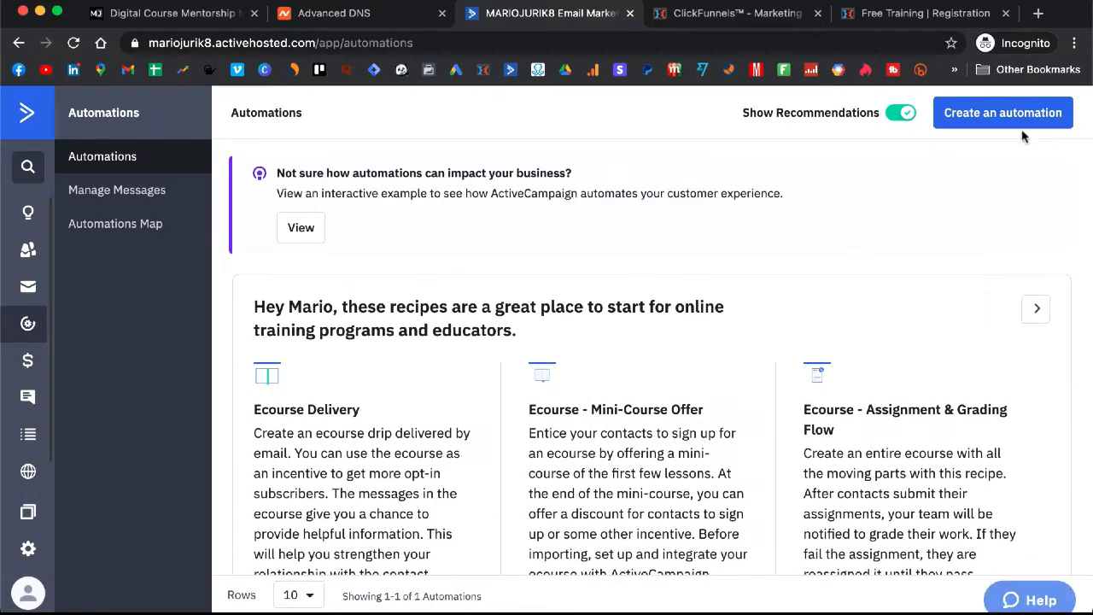
left_click(979, 126)
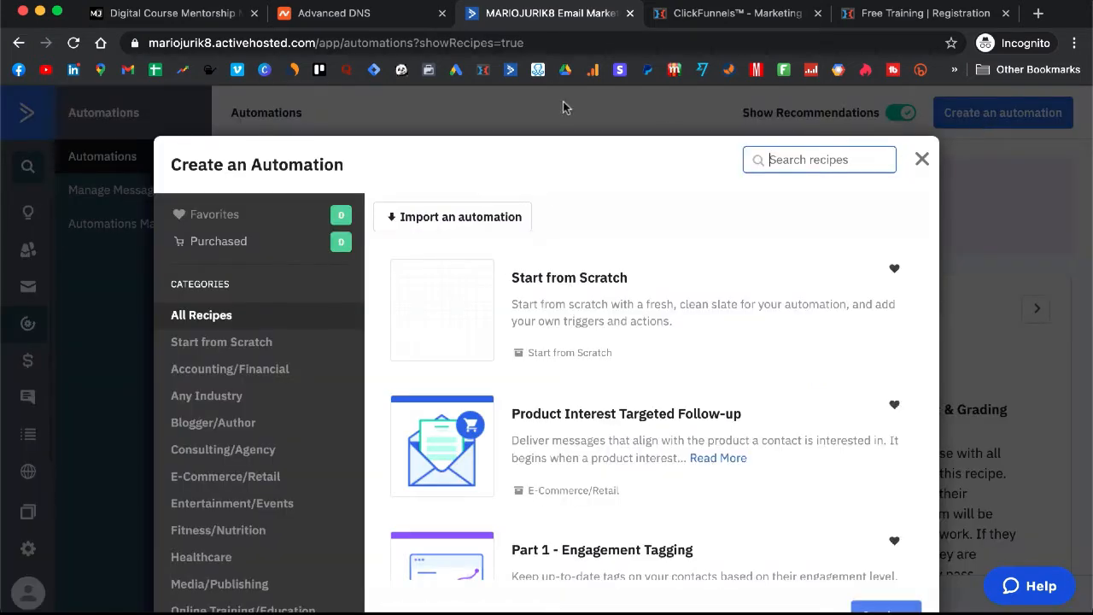
left_click(461, 223)
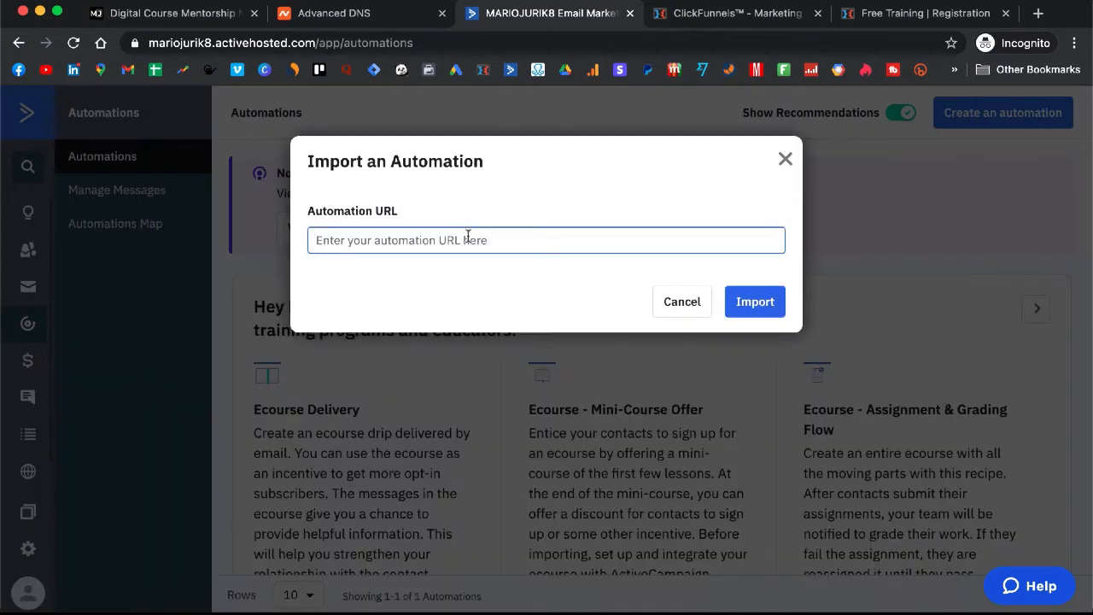
key("super+v")
left_click(779, 303)
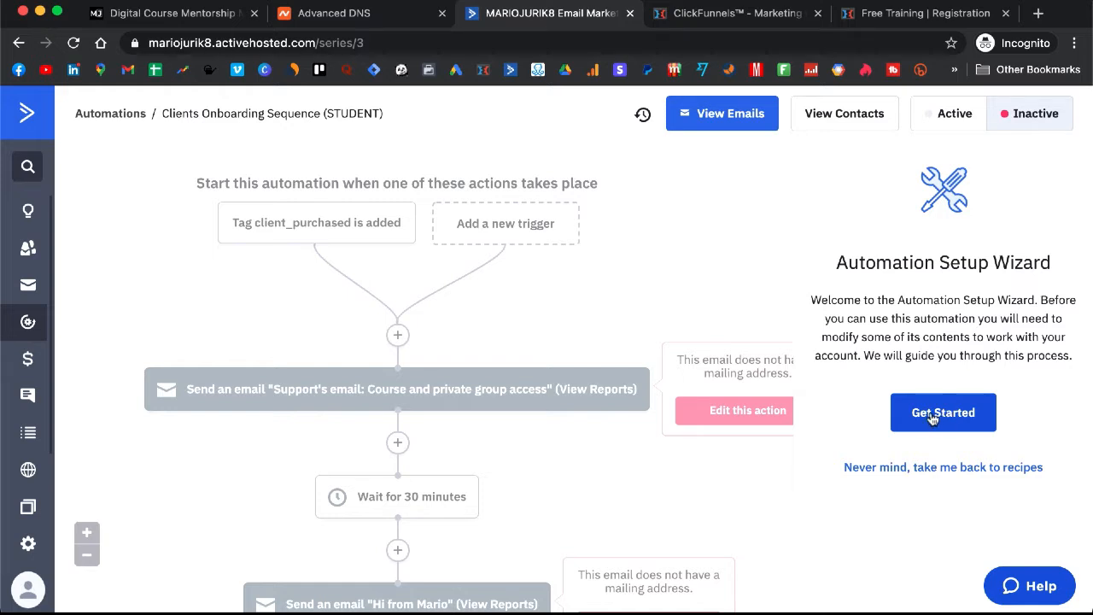
In the setup wizard, replace both onboarding emails' From address with the domain e-mail address
left_click(938, 416)
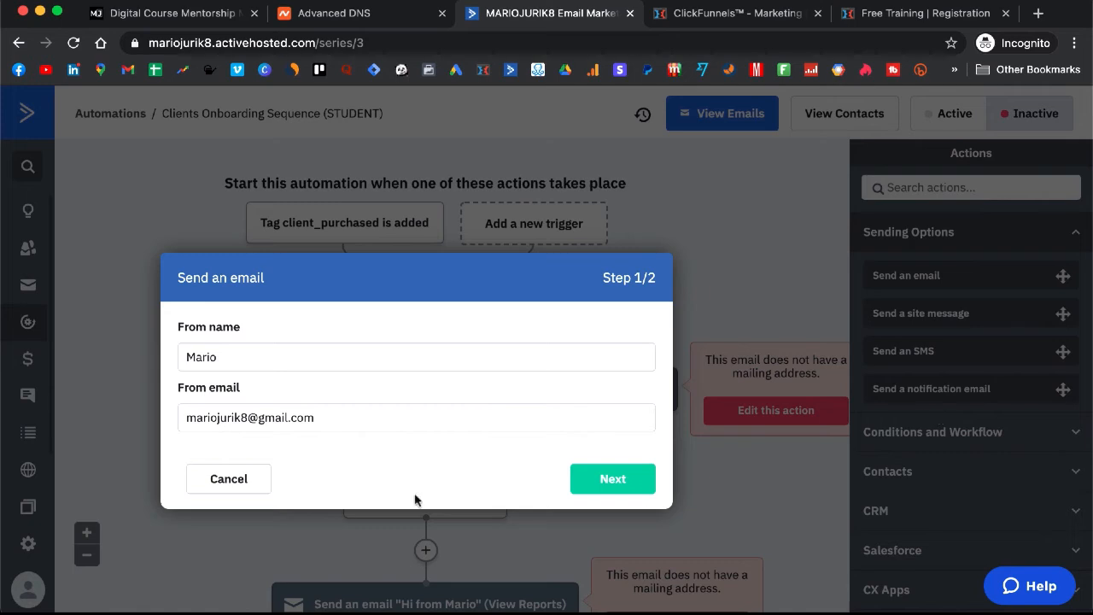
left_click(358, 425)
triple_click(358, 425)
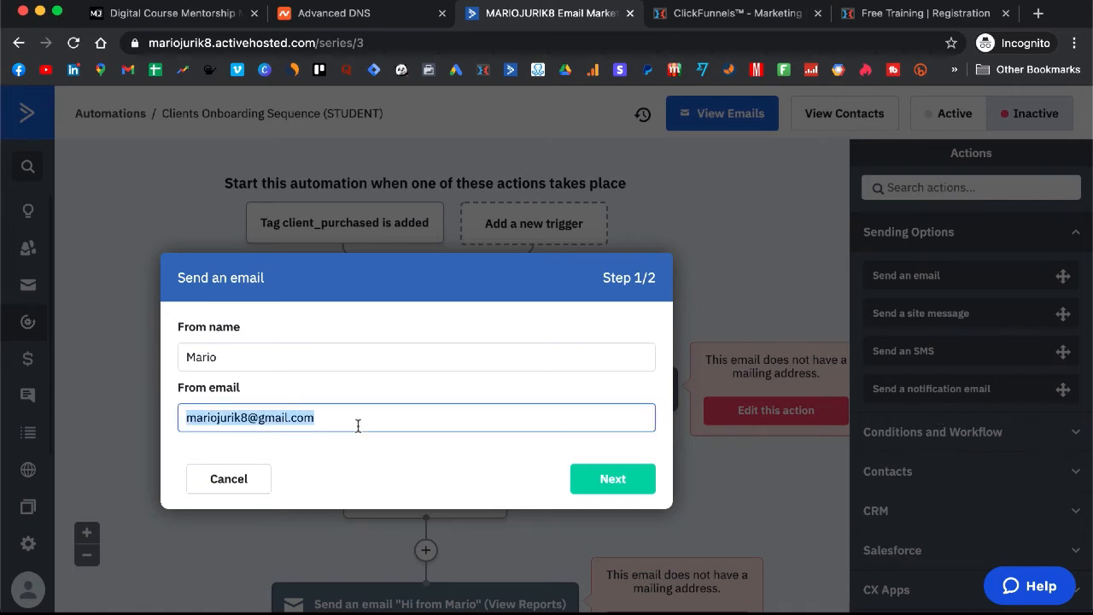
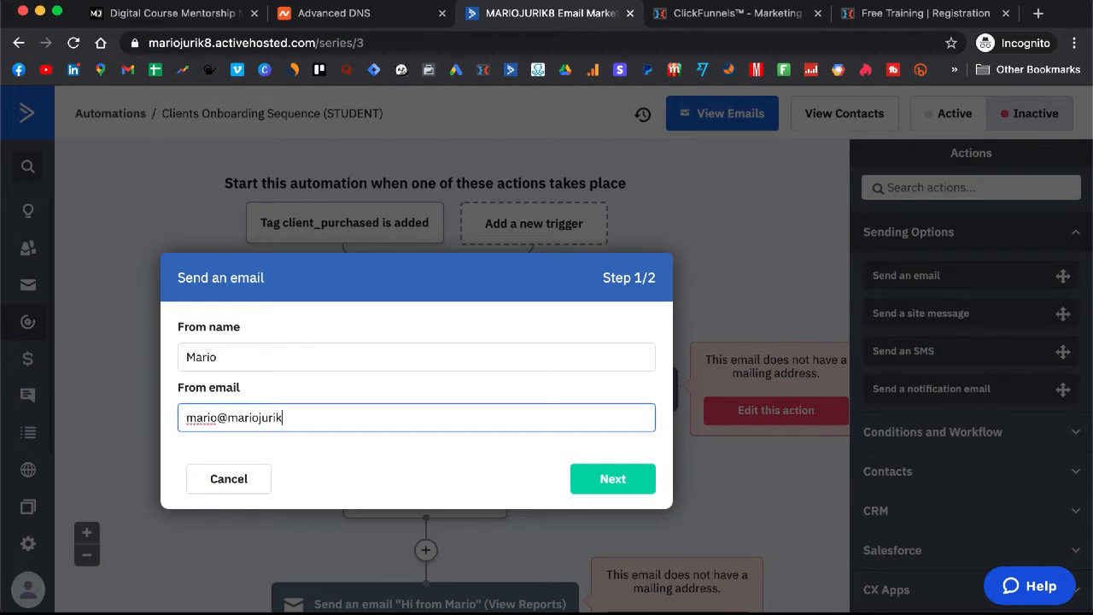
key("ctrl+a")
key("ctrl+c")
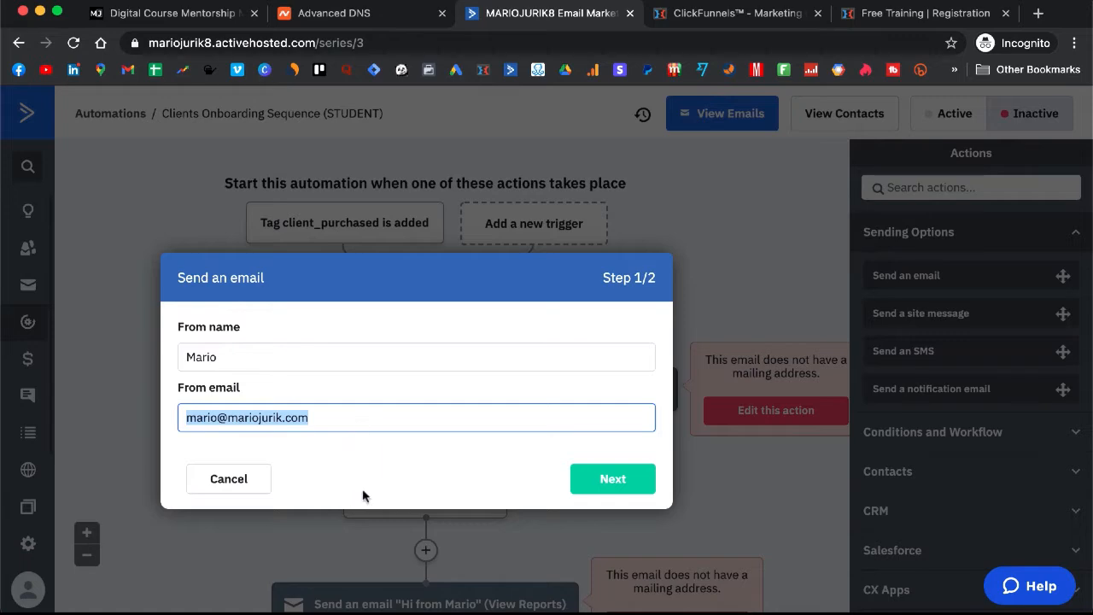
left_click(596, 468)
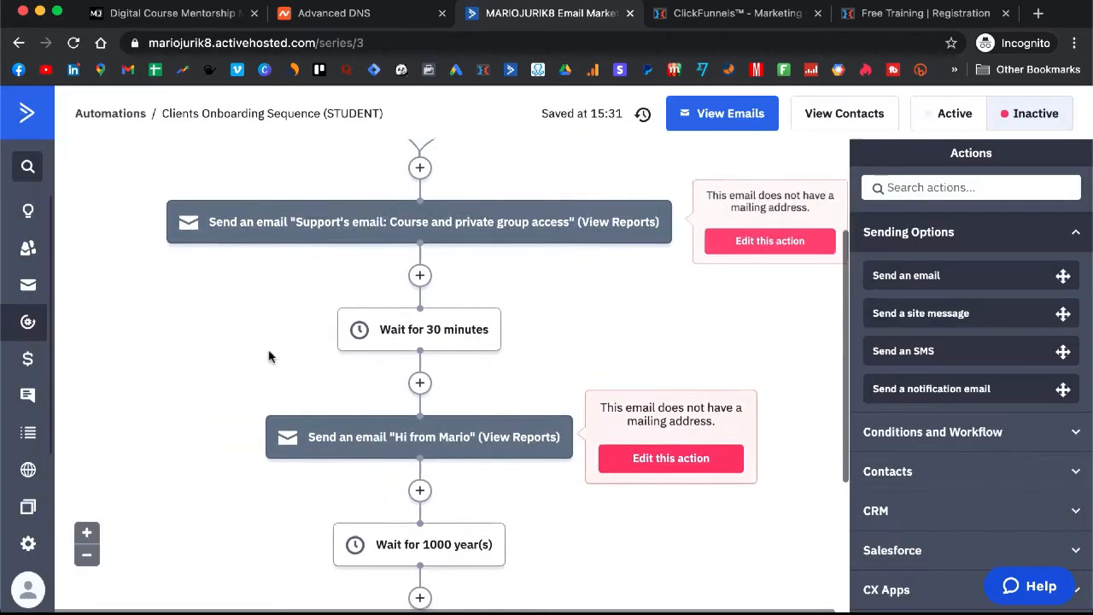
scroll(341, 367, "down", 2)
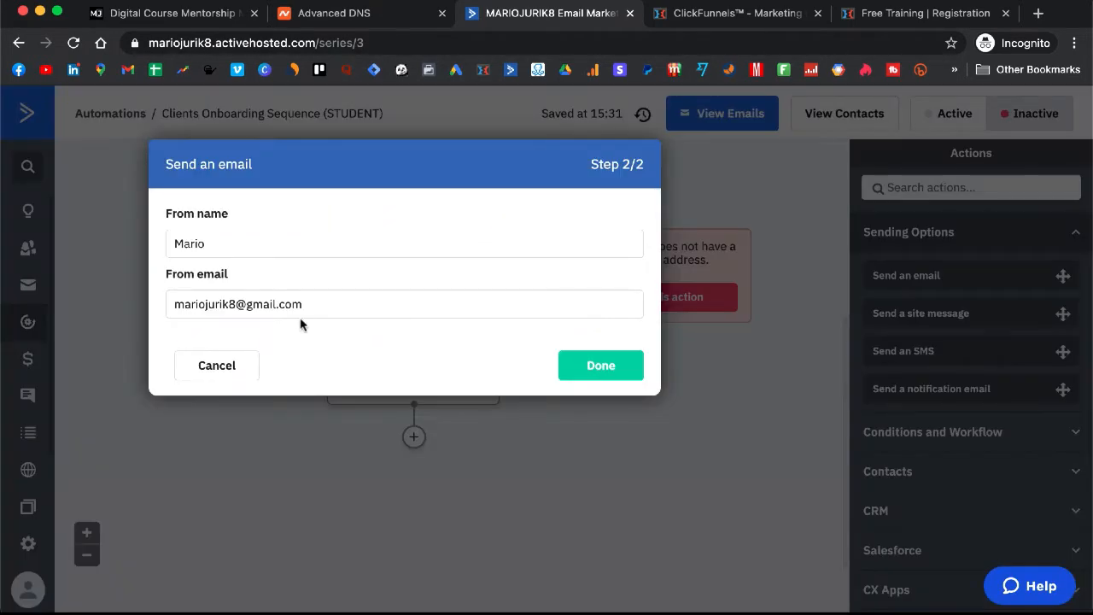
left_click(341, 305)
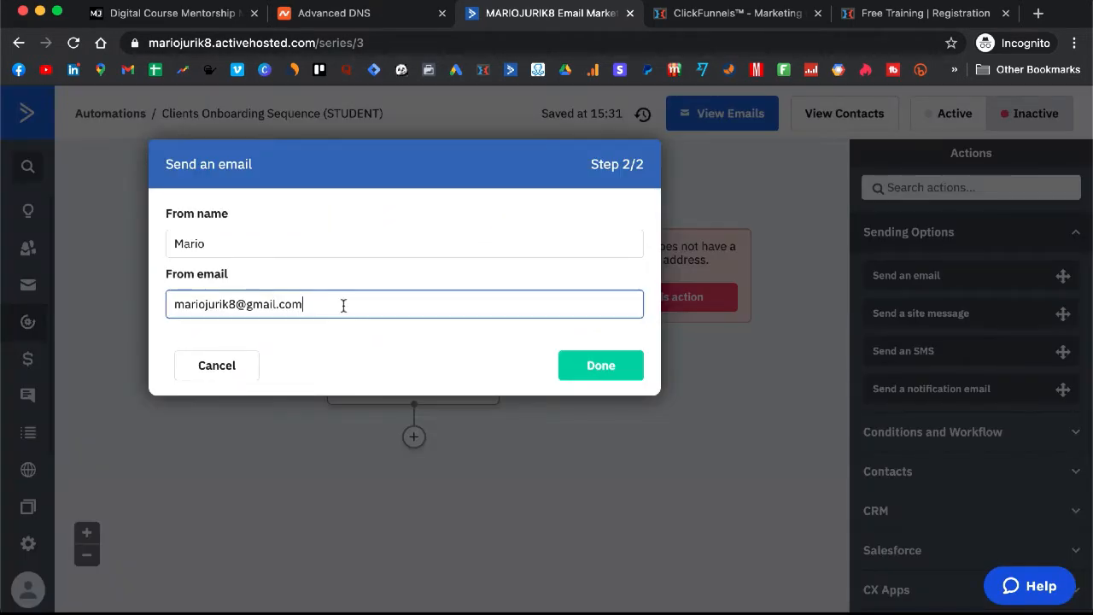
key("ctrl+a")
key("ctrl+v")
left_click(599, 365)
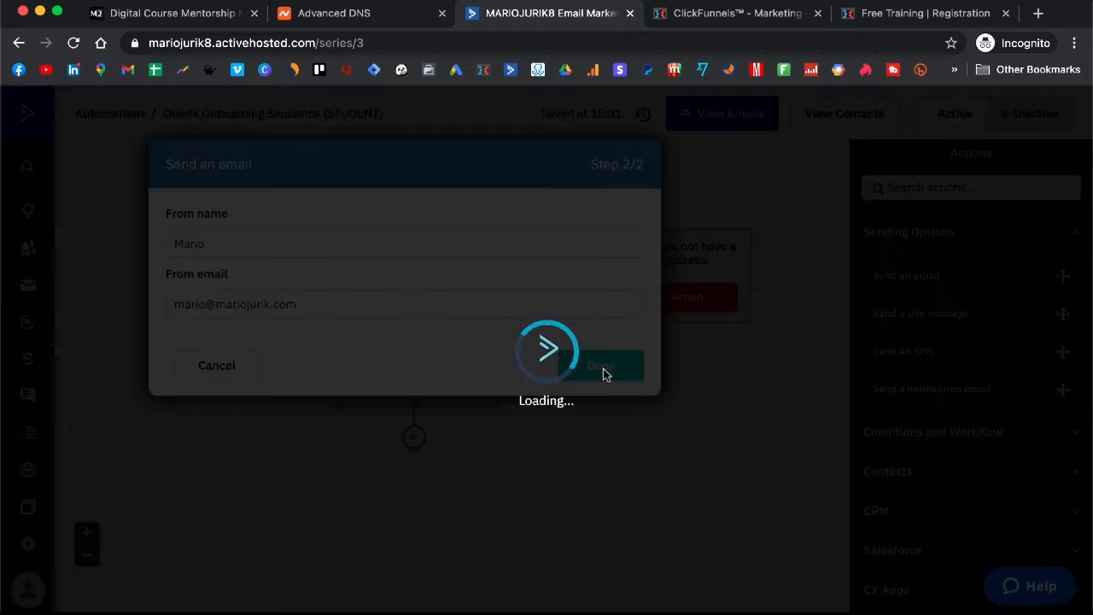
Save the client_purchased tag start trigger, then switch to ClickFunnels
scroll(602, 367, "up", 5)
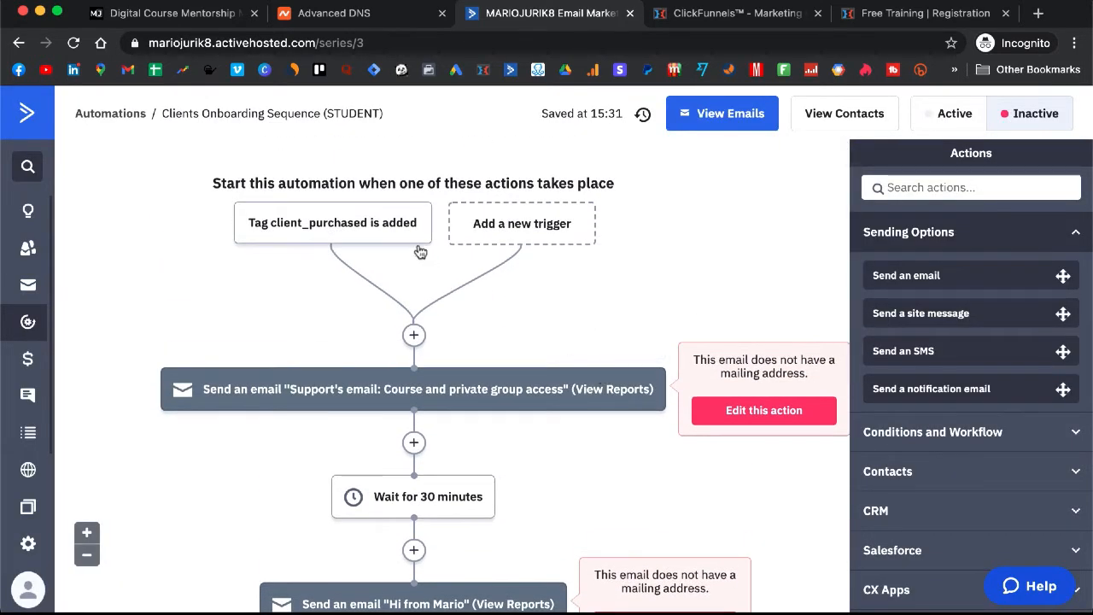
mouse_move(362, 222)
mouse_move(329, 235)
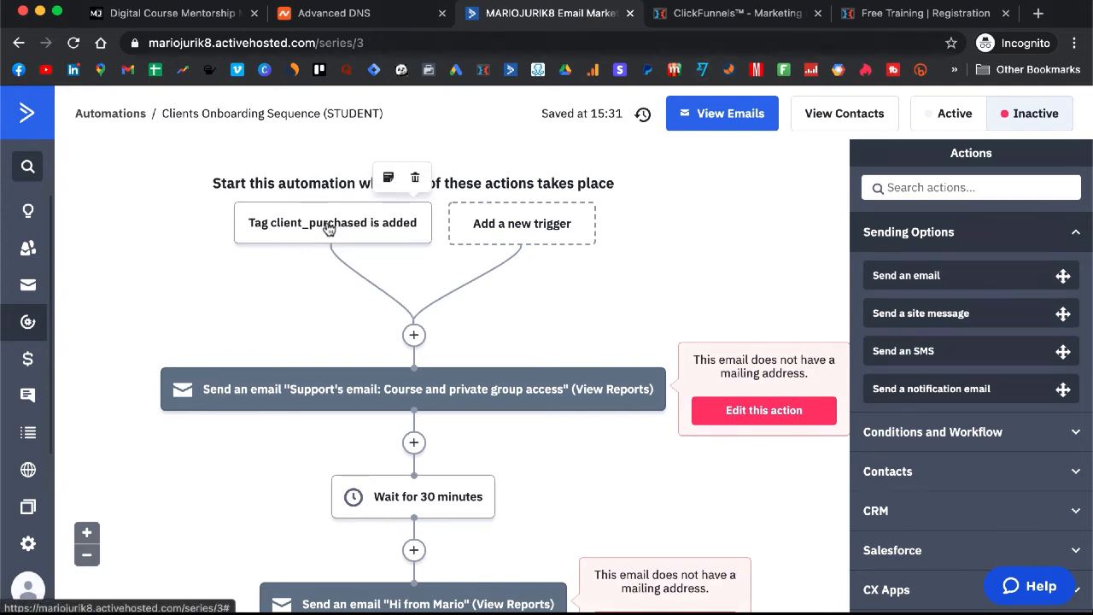
left_click(328, 230)
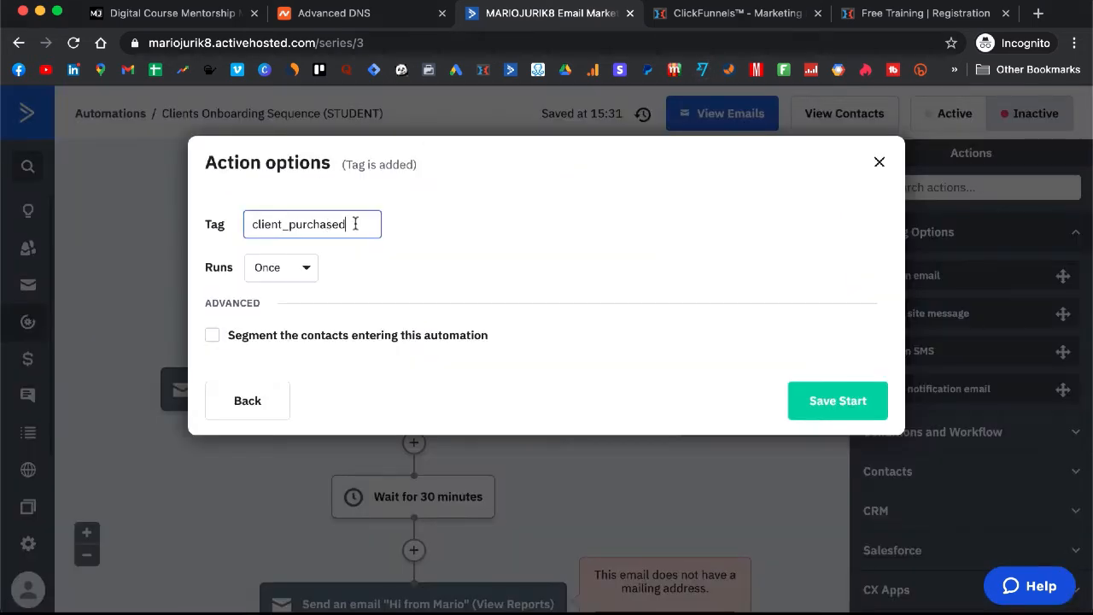
double_click(356, 224)
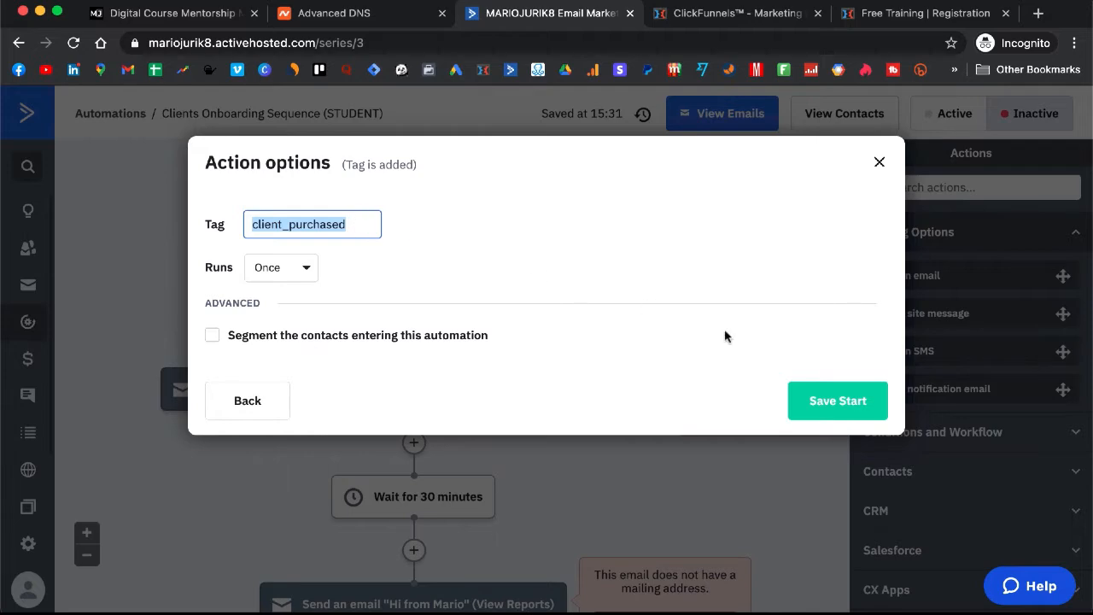
left_click(834, 399)
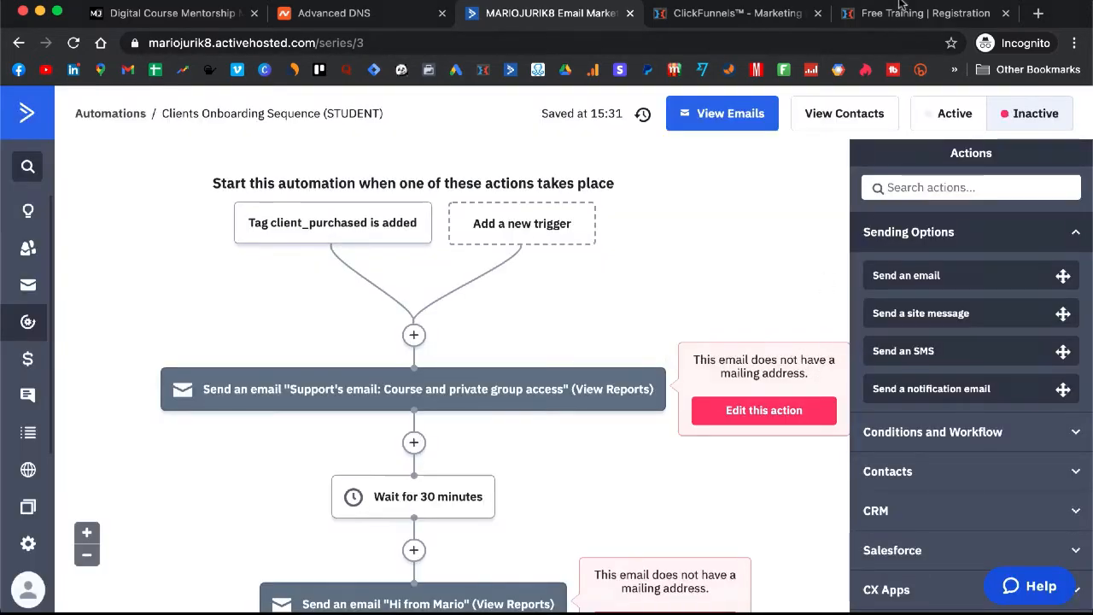
left_click(739, 14)
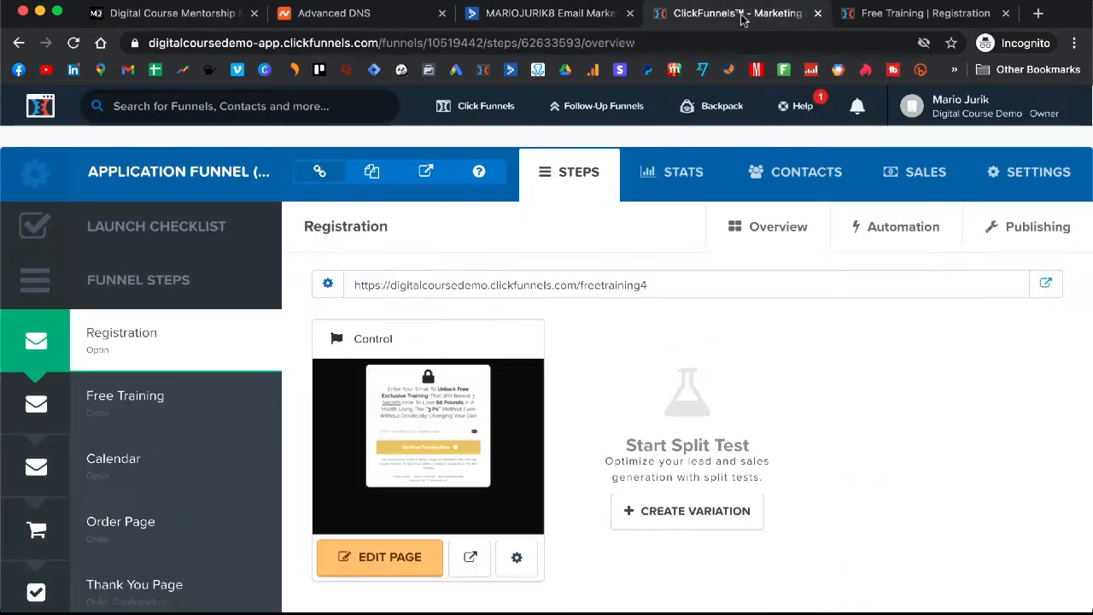
Show the Order Page's products, with Meditation Mentorship at $497.00, and close the registration tab
scroll(85, 399, "down", 2)
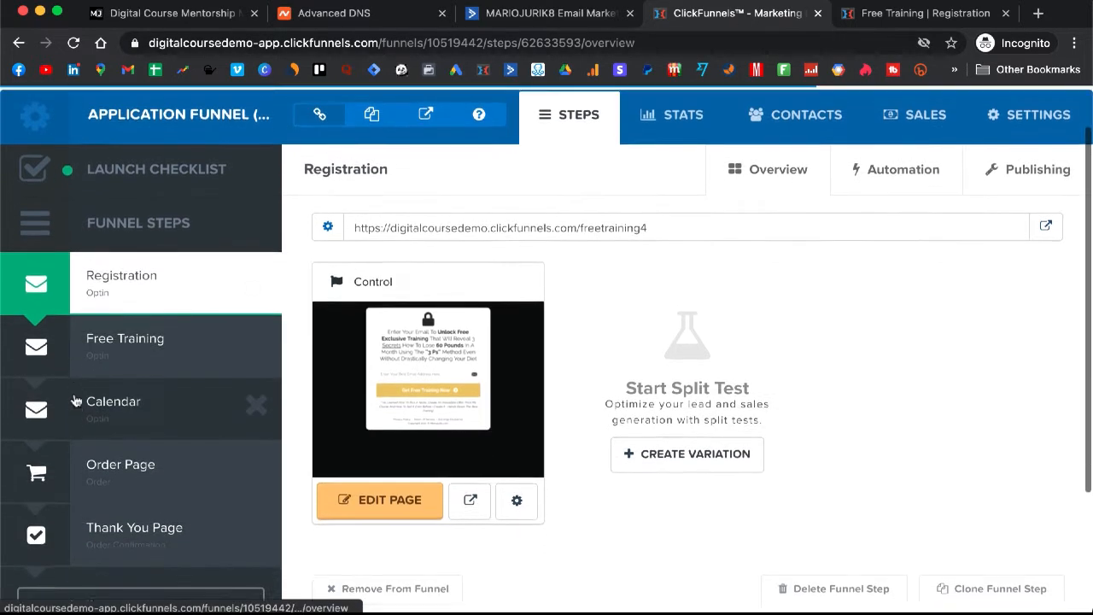
left_click(126, 465)
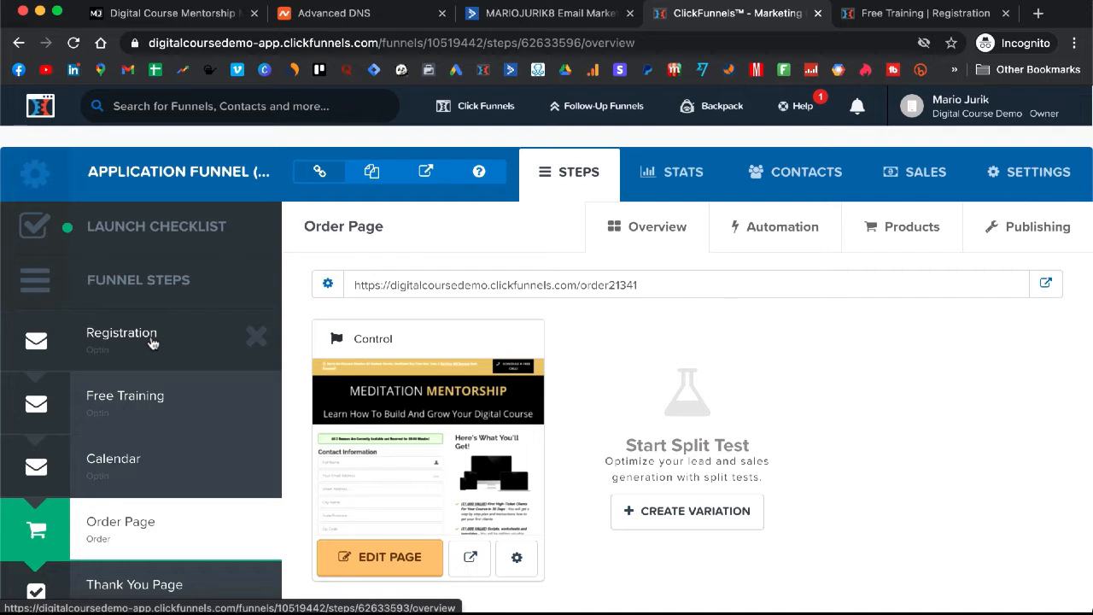
left_click(163, 356)
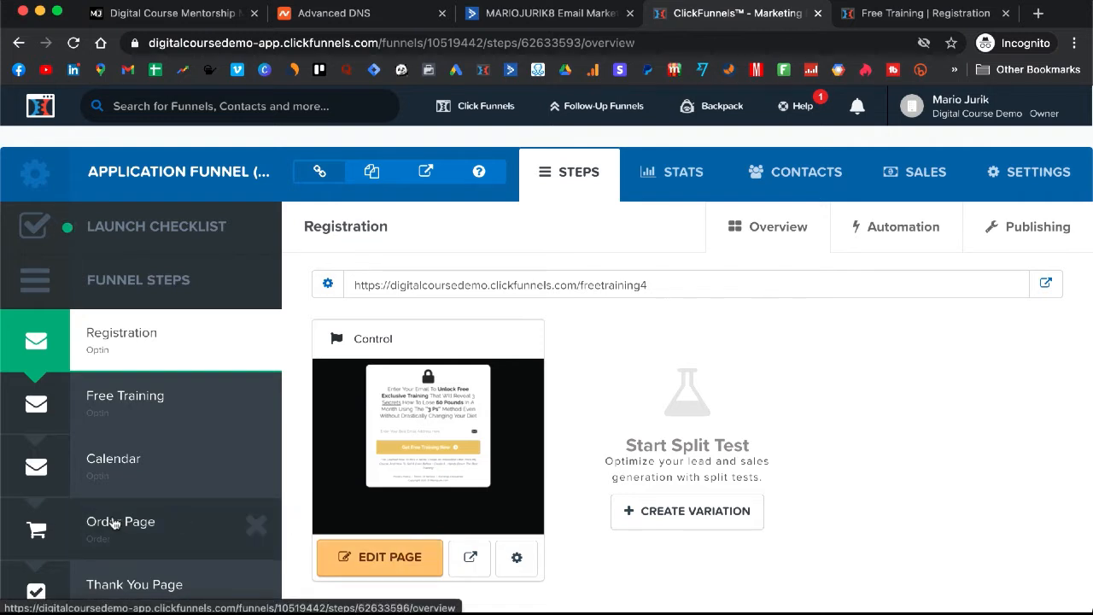
scroll(136, 525, "down", 1)
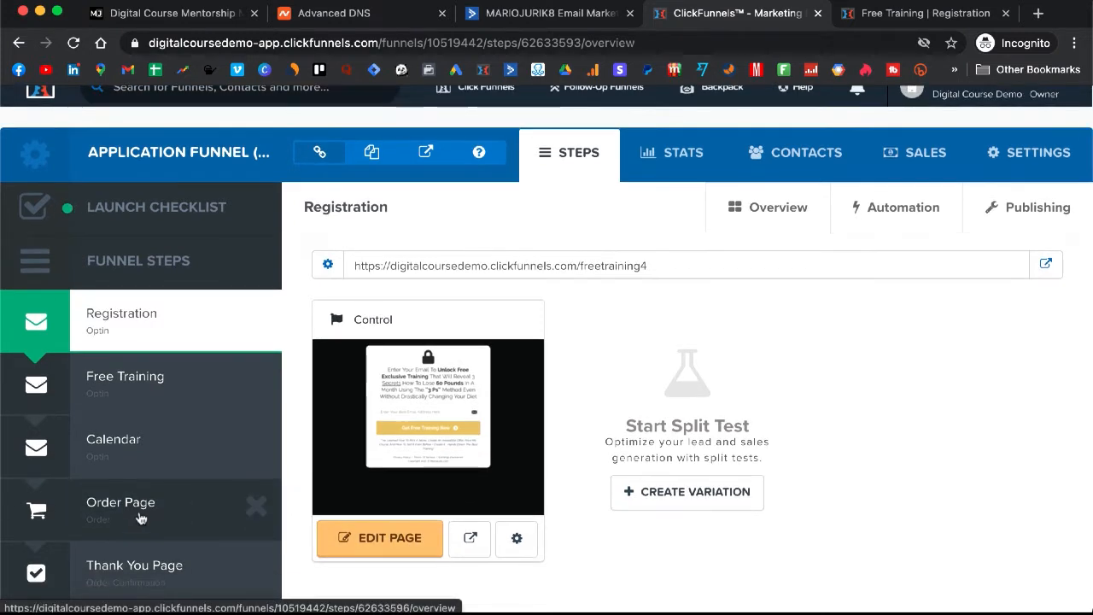
left_click(141, 518)
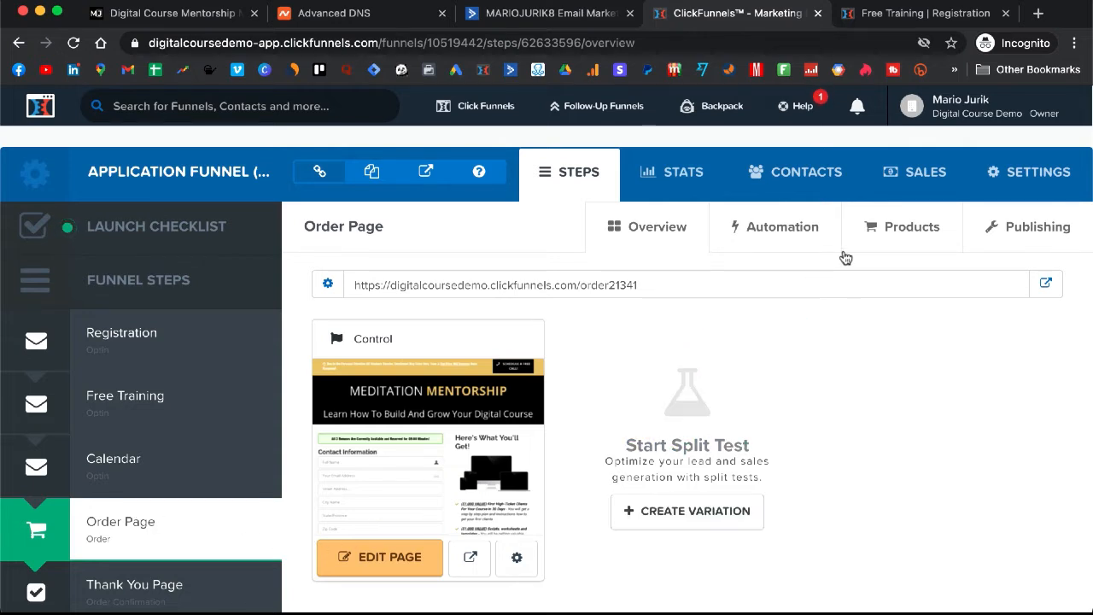
left_click(915, 234)
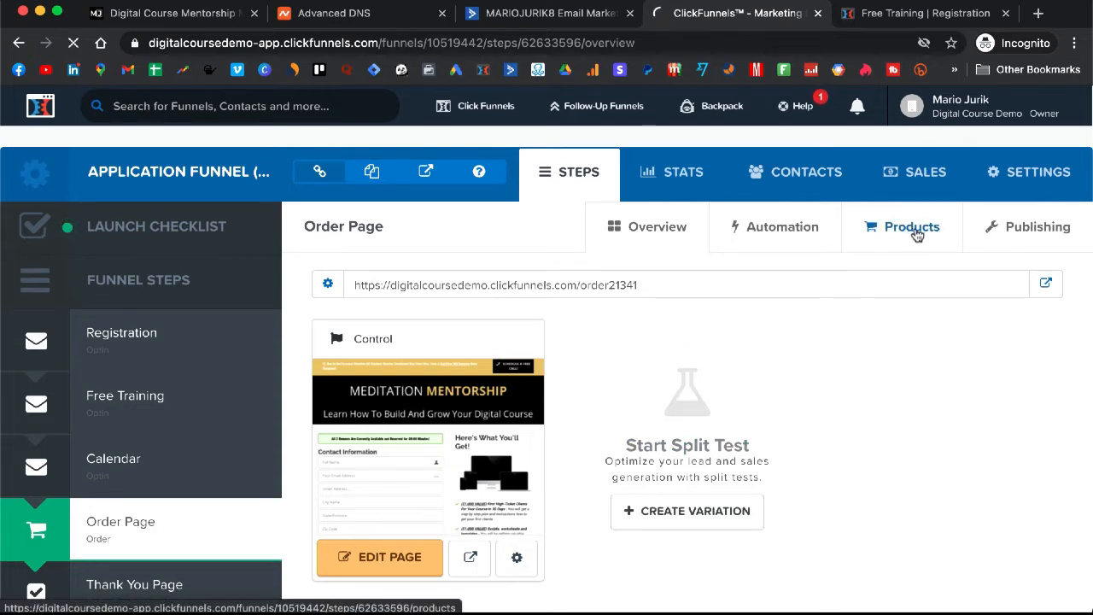
left_click(1006, 12)
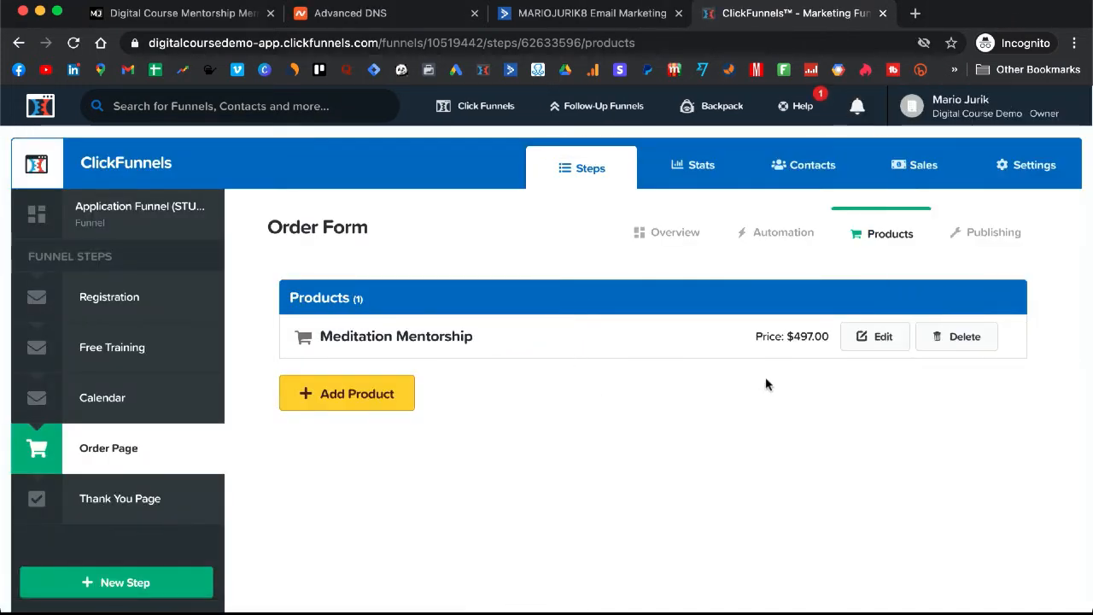
Edit the Meditation Mentorship product and enable an ActiveCampaign follow-up action
left_click(873, 340)
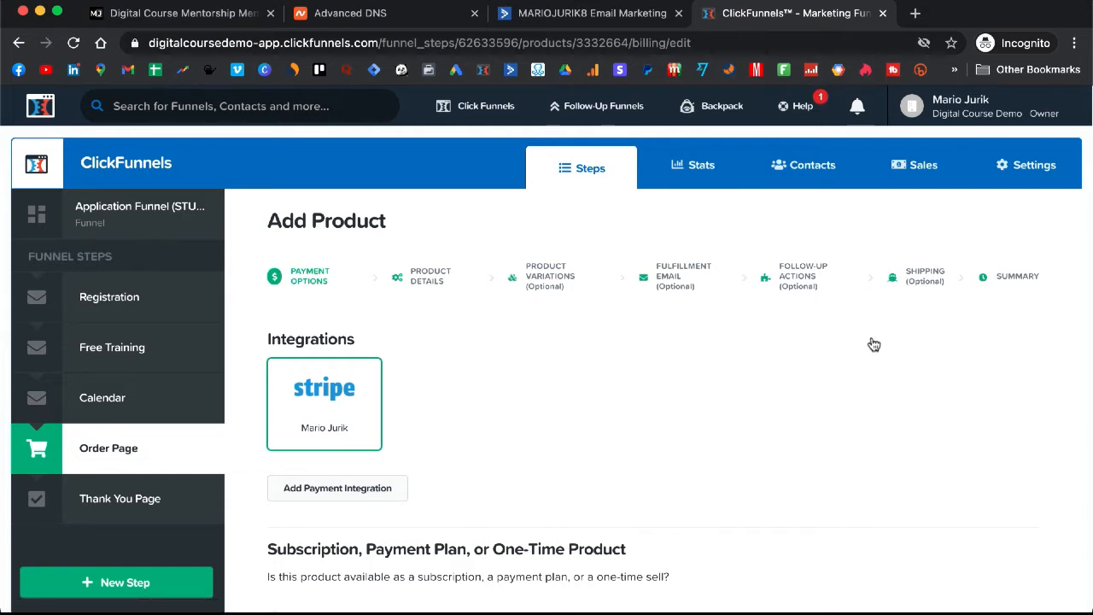
left_click(802, 287)
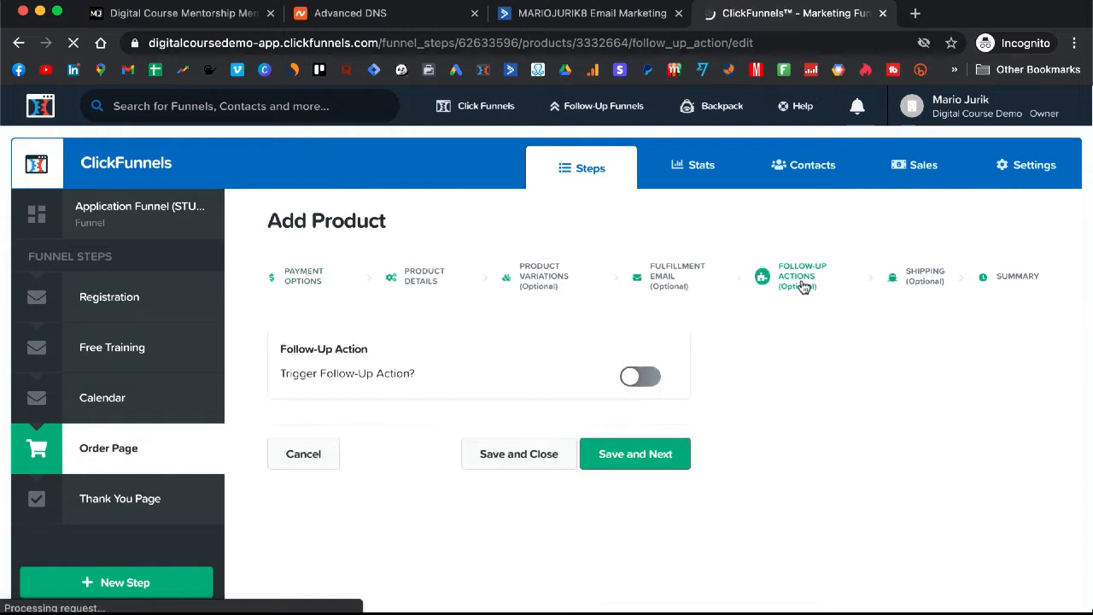
left_click(640, 378)
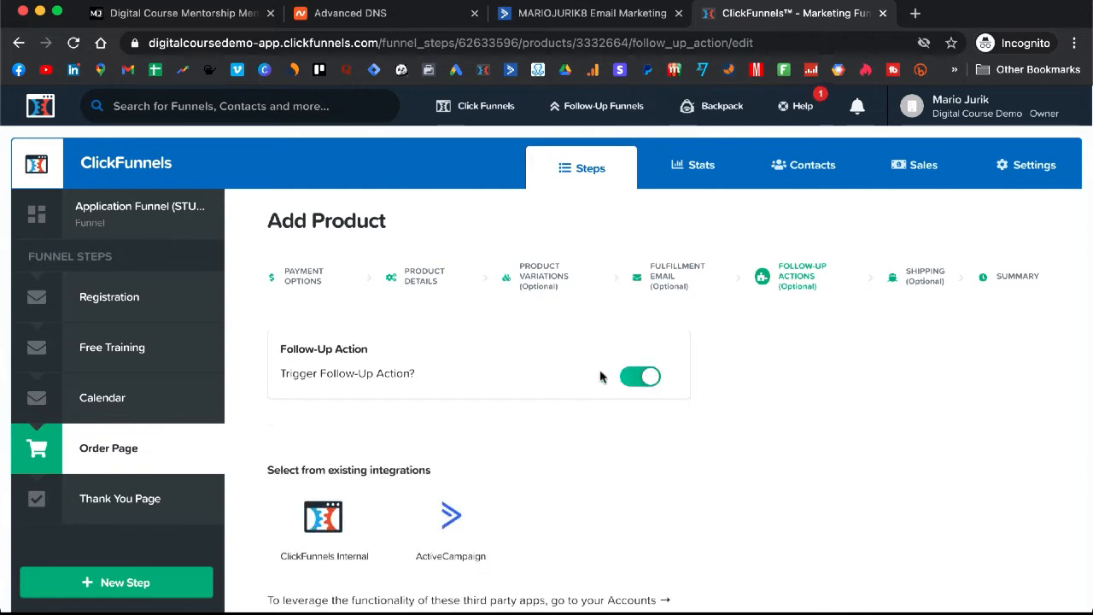
scroll(347, 325, "down", 1)
scroll(346, 324, "down", 1)
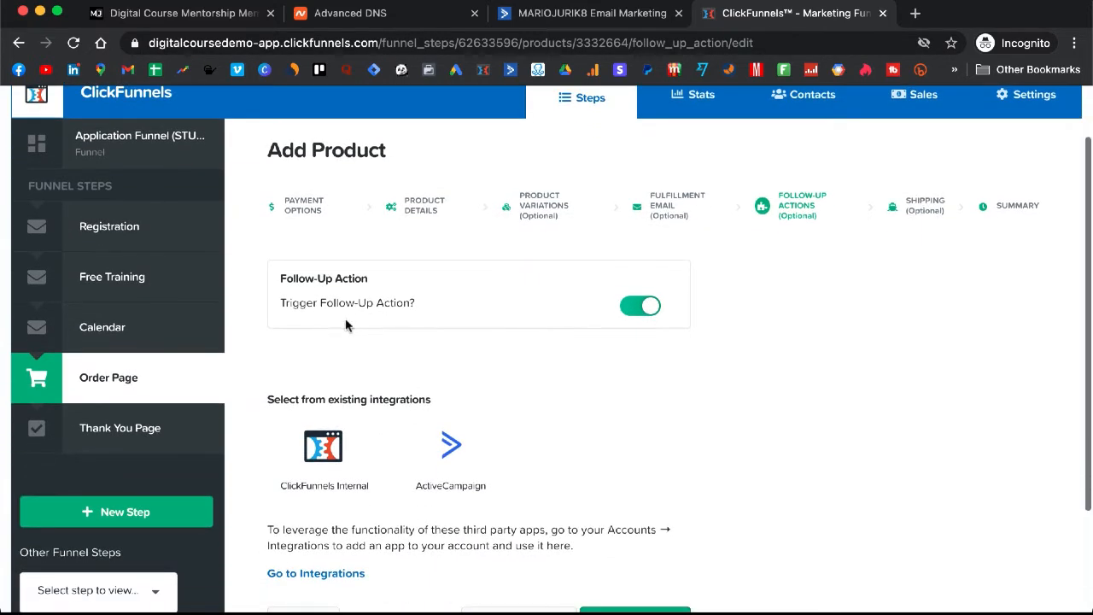
left_click(452, 468)
Set the action to Add To List with Tag: Customers list, tag client_purchased, and save
scroll(529, 342, "down", 5)
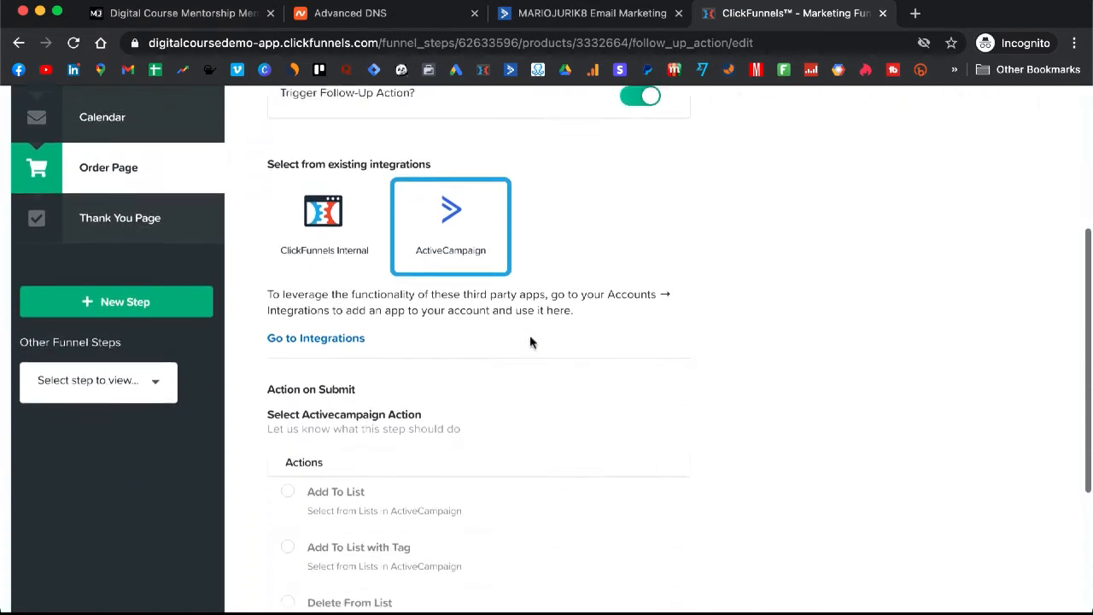
scroll(316, 378, "down", 2)
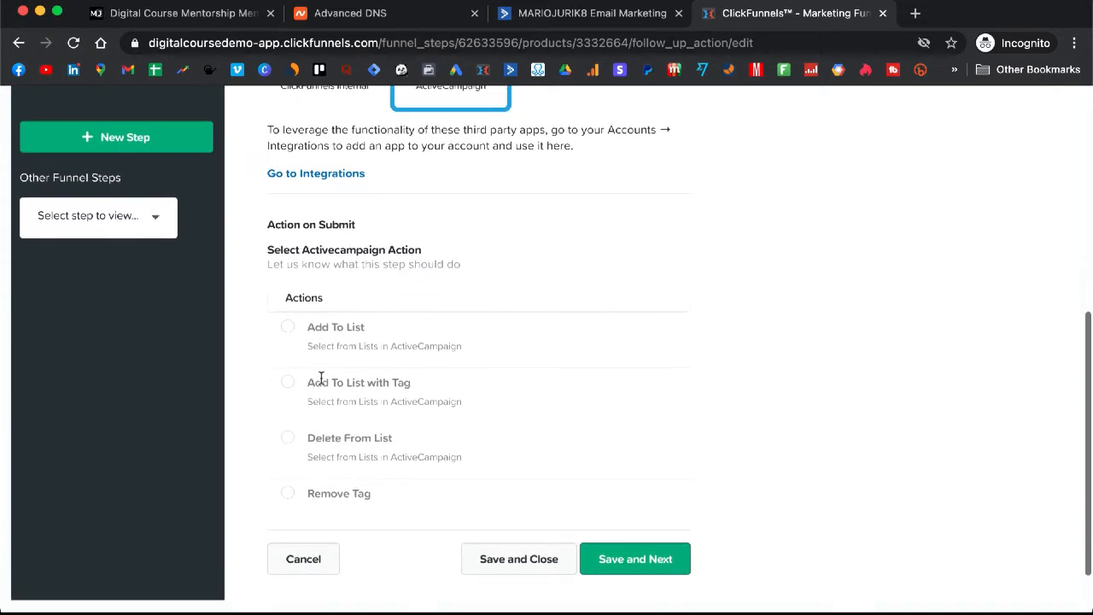
left_click(289, 385)
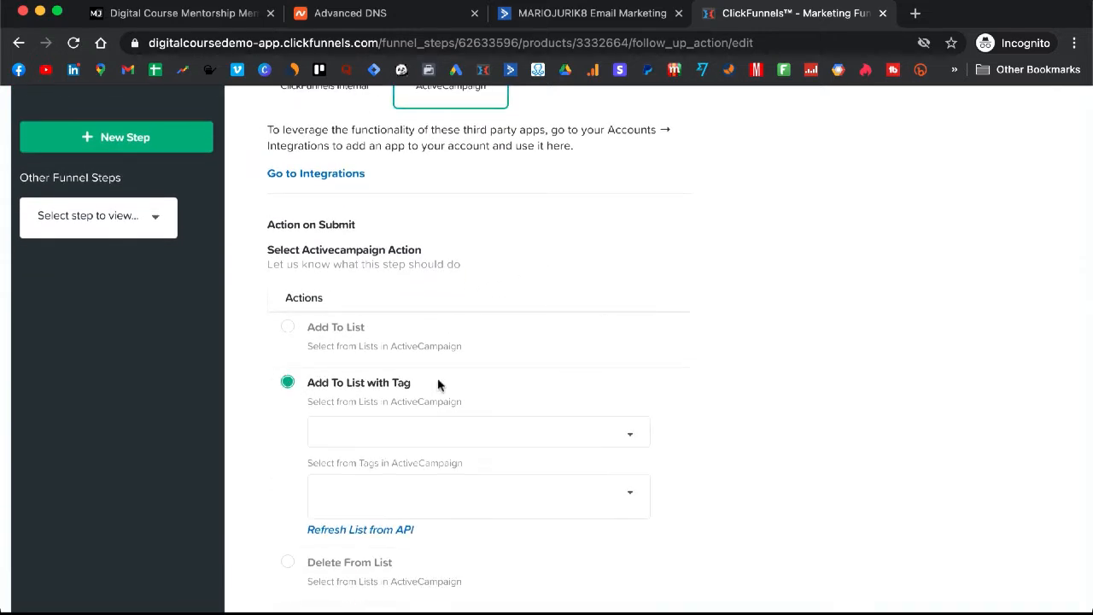
scroll(438, 381, "down", 2)
scroll(437, 384, "down", 1)
left_click(487, 326)
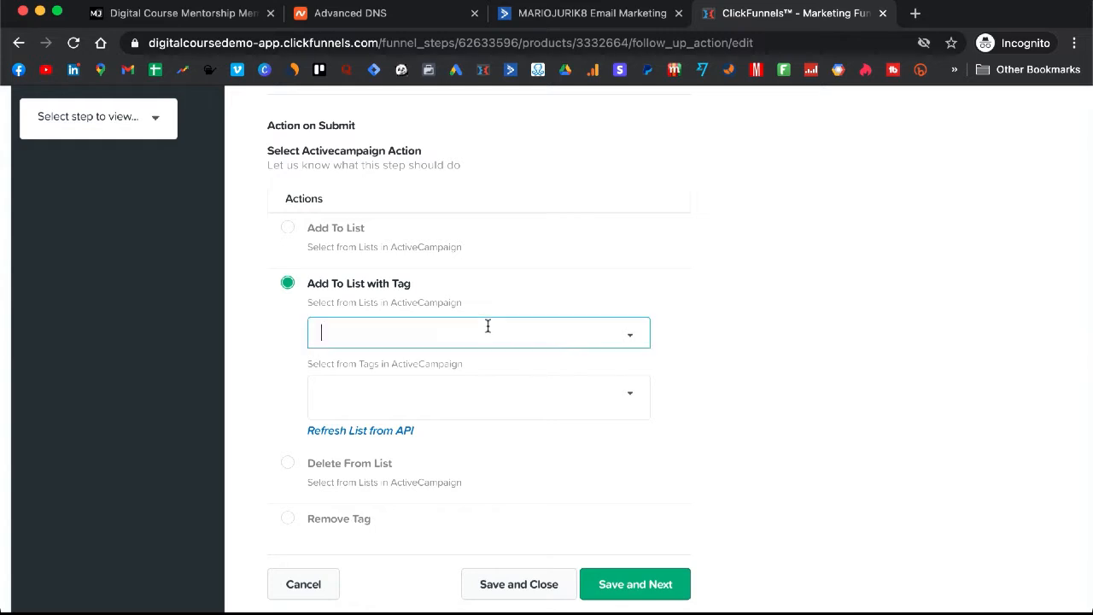
left_click(410, 425)
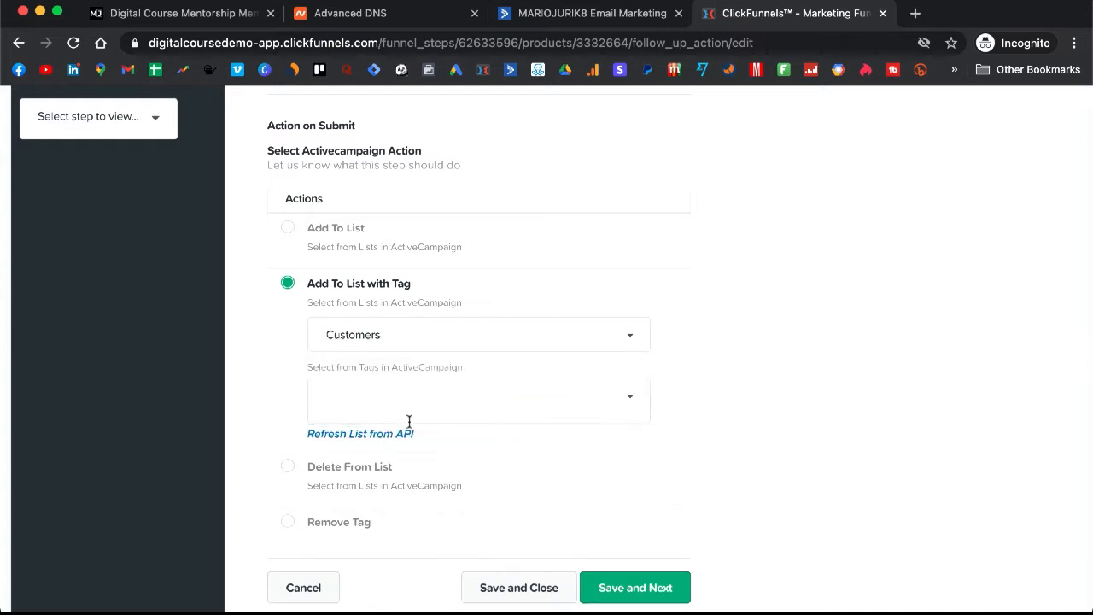
scroll(448, 388, "down", 1)
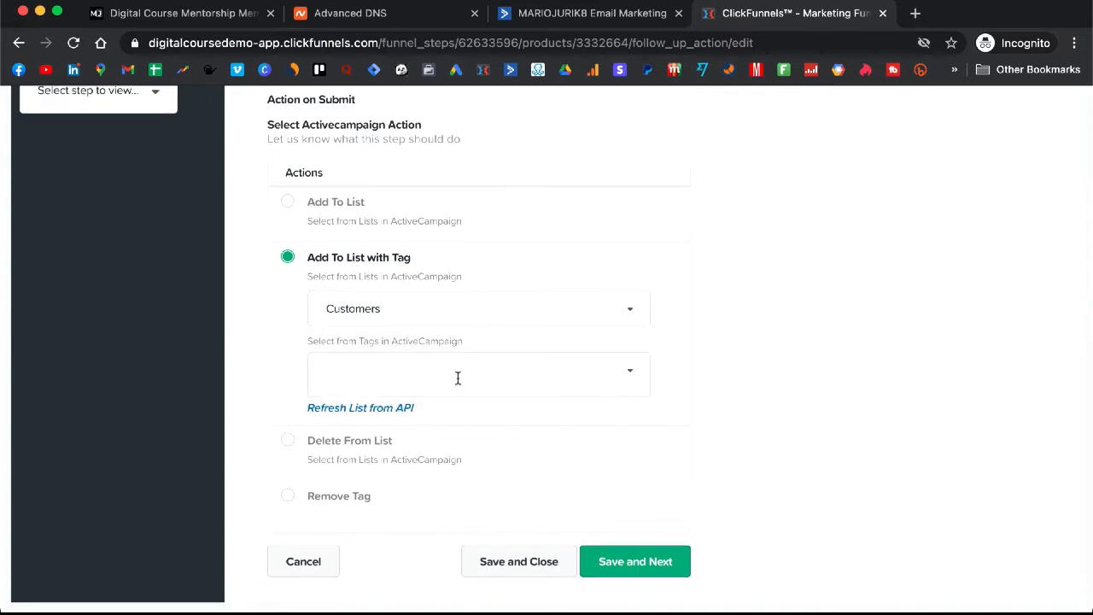
type("client_purchased")
left_click(622, 567)
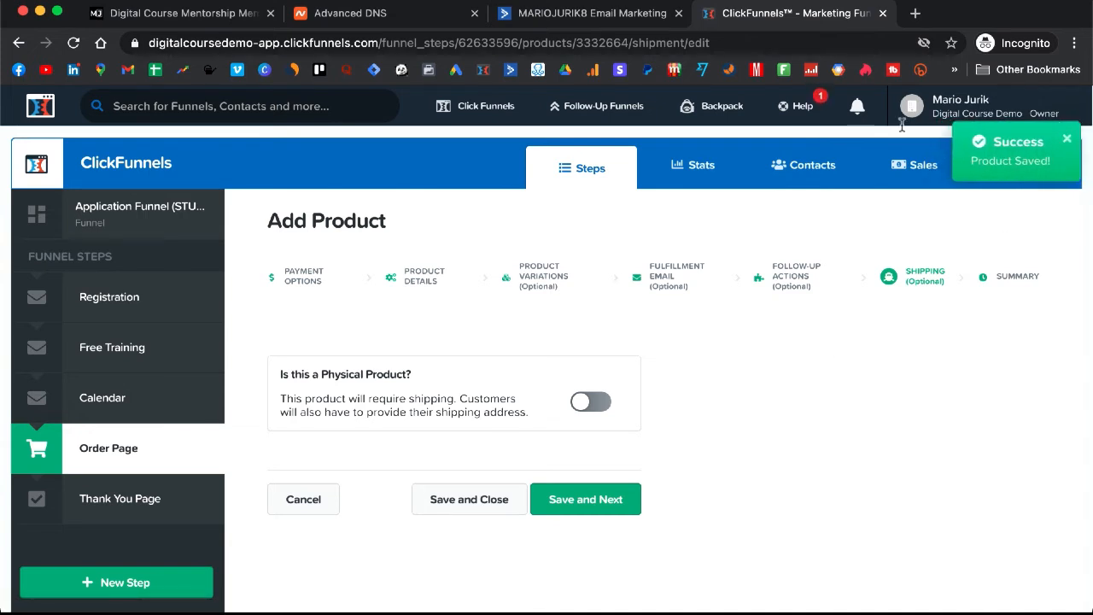
Open the course and private group access email in the ActiveCampaign designer, then return to ClickFunnels
left_click(605, 15)
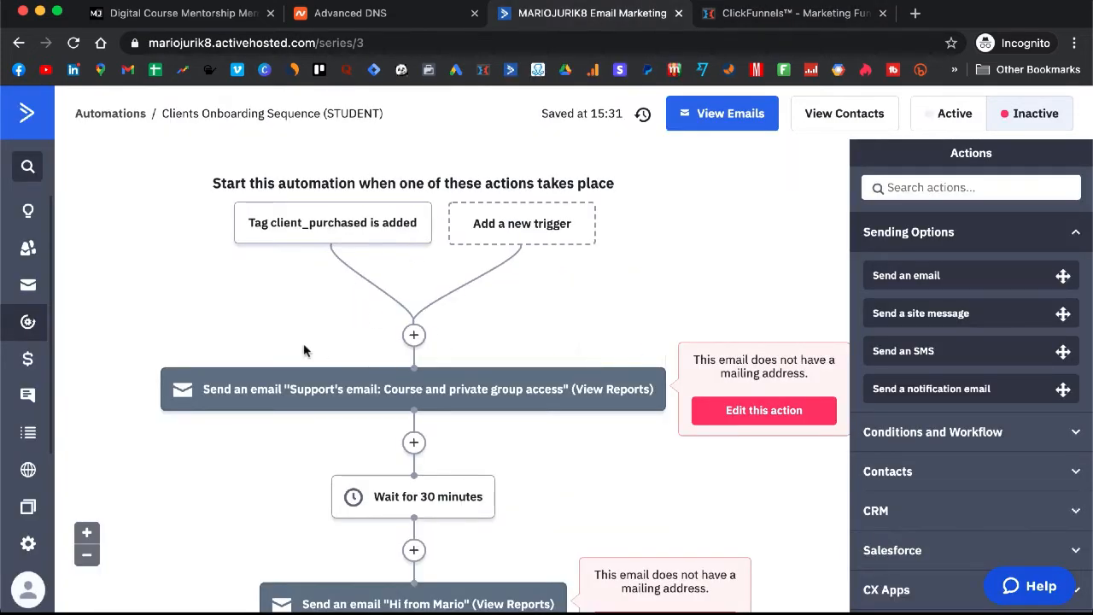
left_click(333, 384)
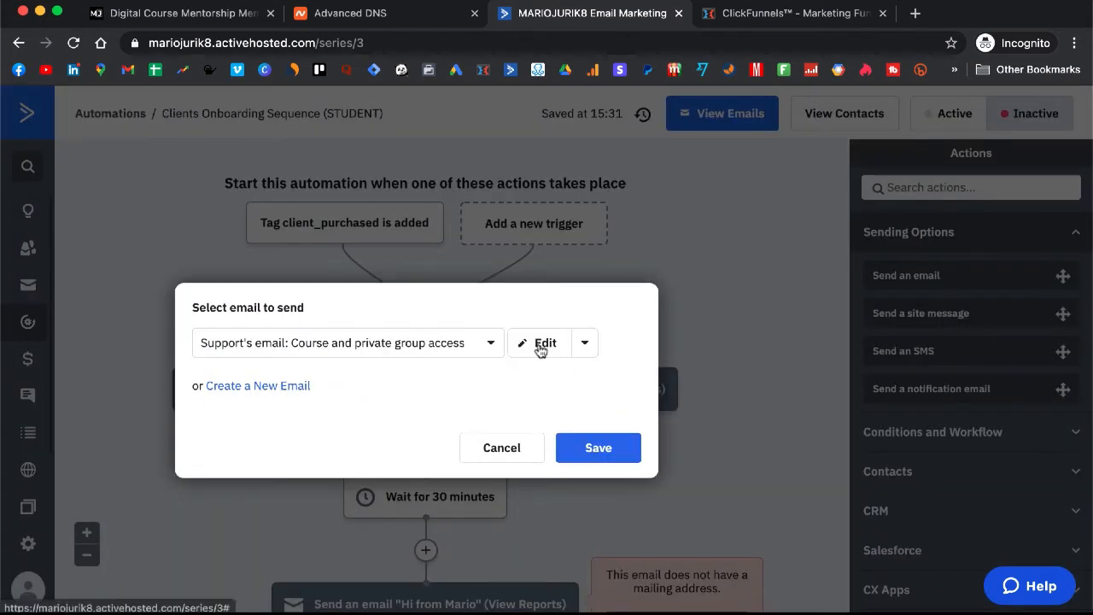
left_click(541, 346)
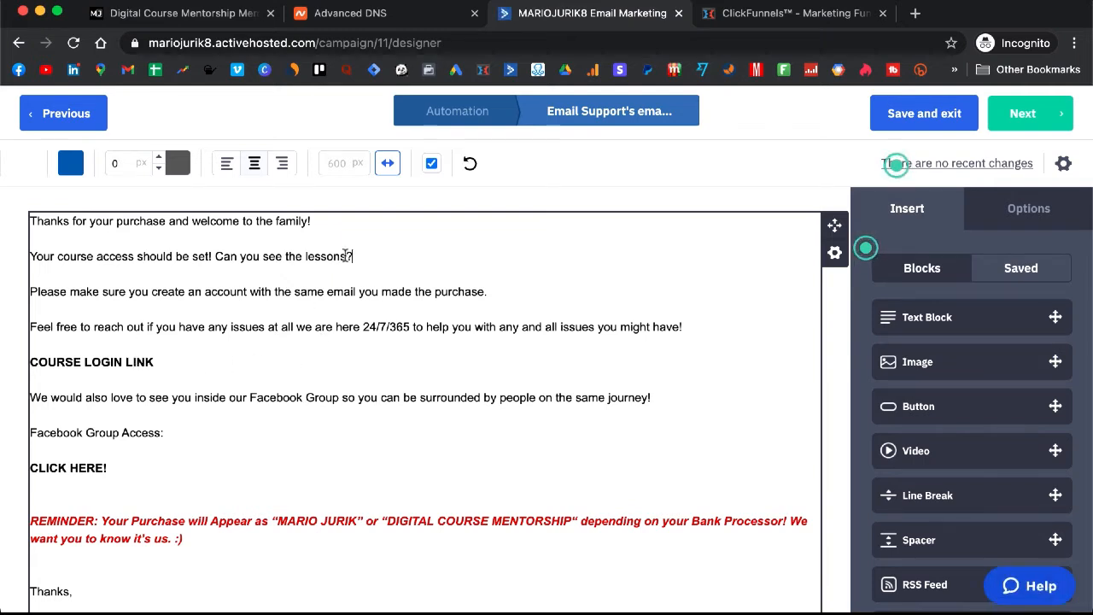
left_click_drag(353, 256, 261, 256)
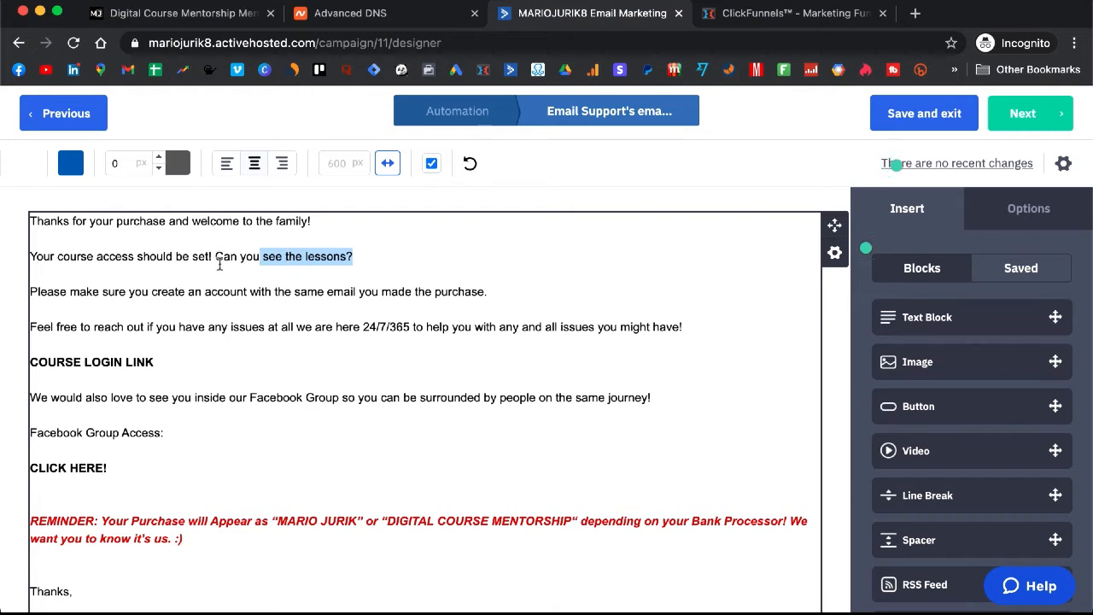
left_click(217, 256)
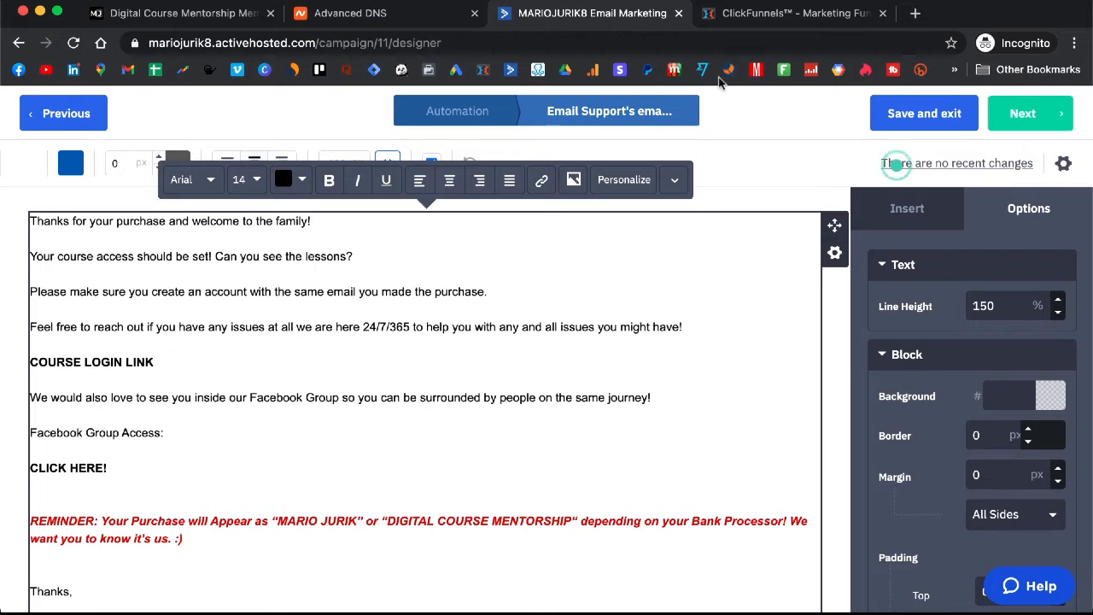
left_click(775, 15)
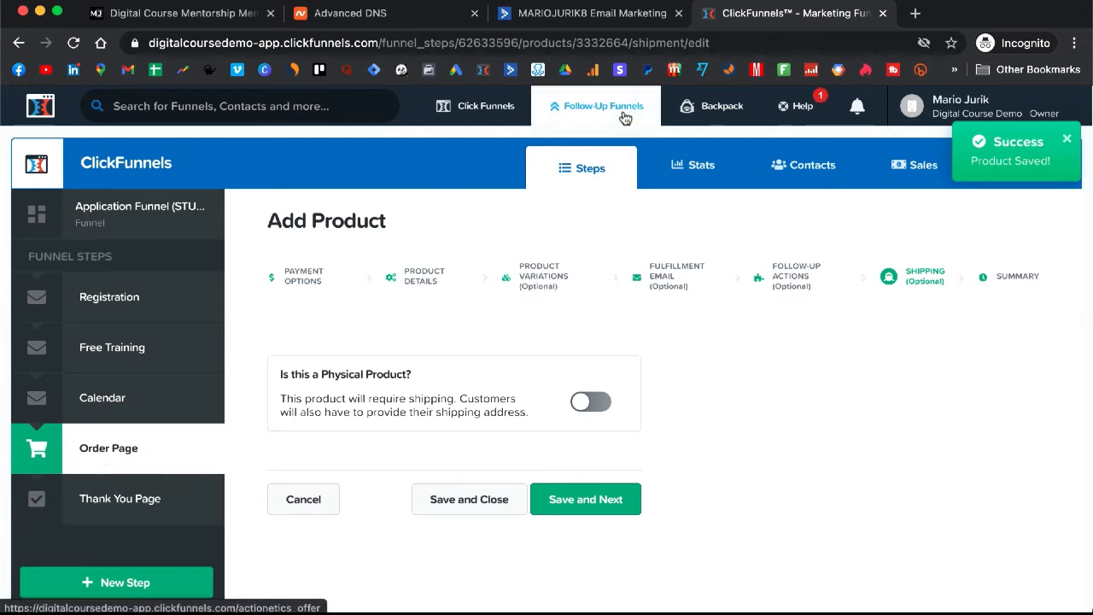
Copy the Members Area funnel step's Secret Sign Up URL and return to the ActiveCampaign email
left_click(585, 17)
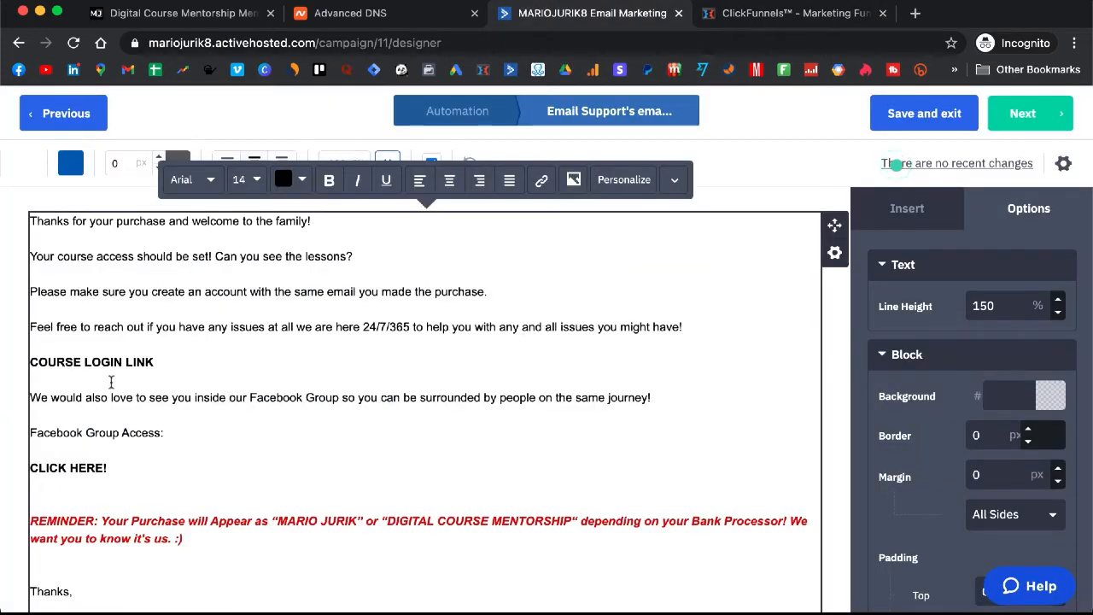
left_click(824, 13)
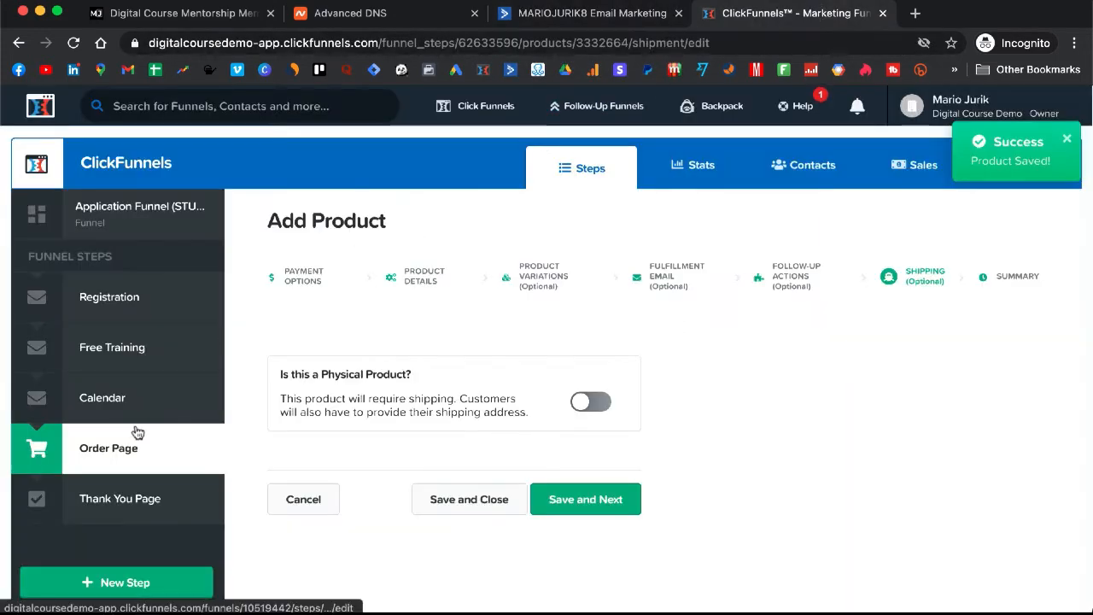
mouse_move(515, 97)
left_click(507, 136)
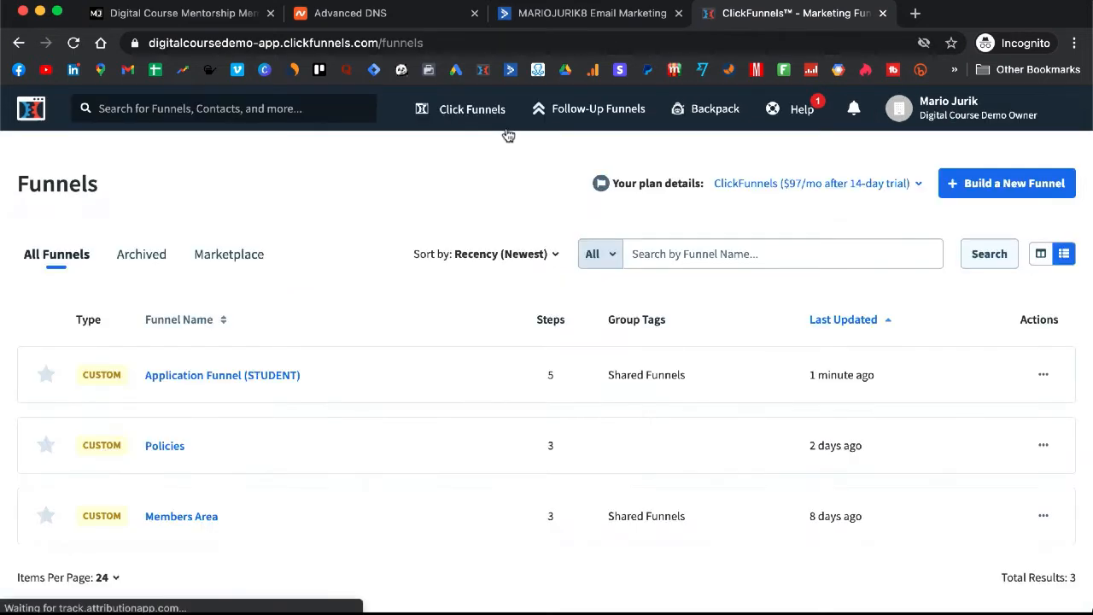
left_click(179, 518)
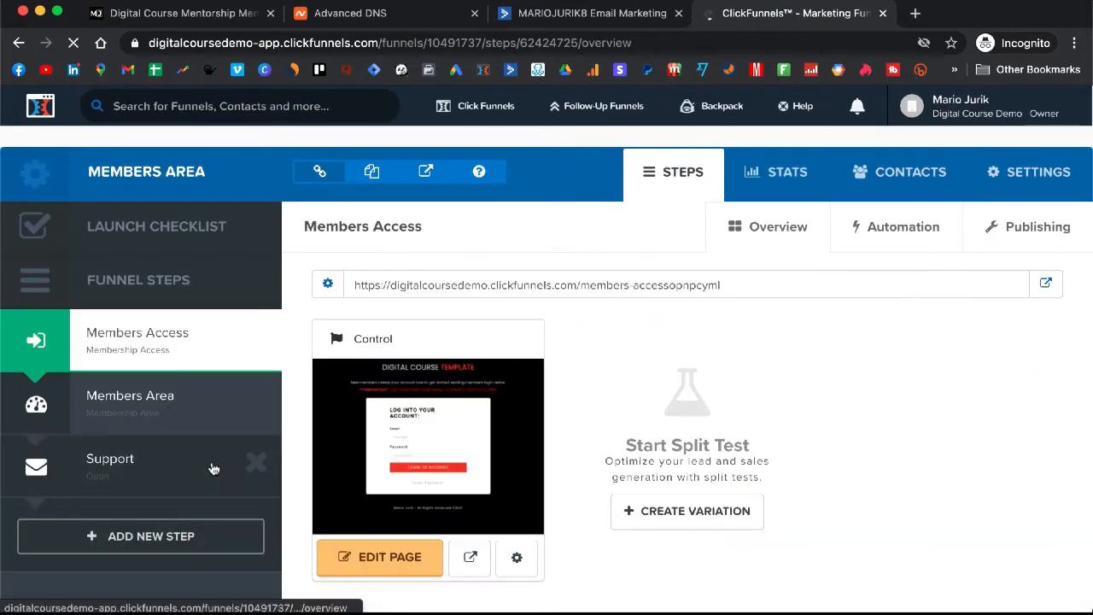
left_click(155, 428)
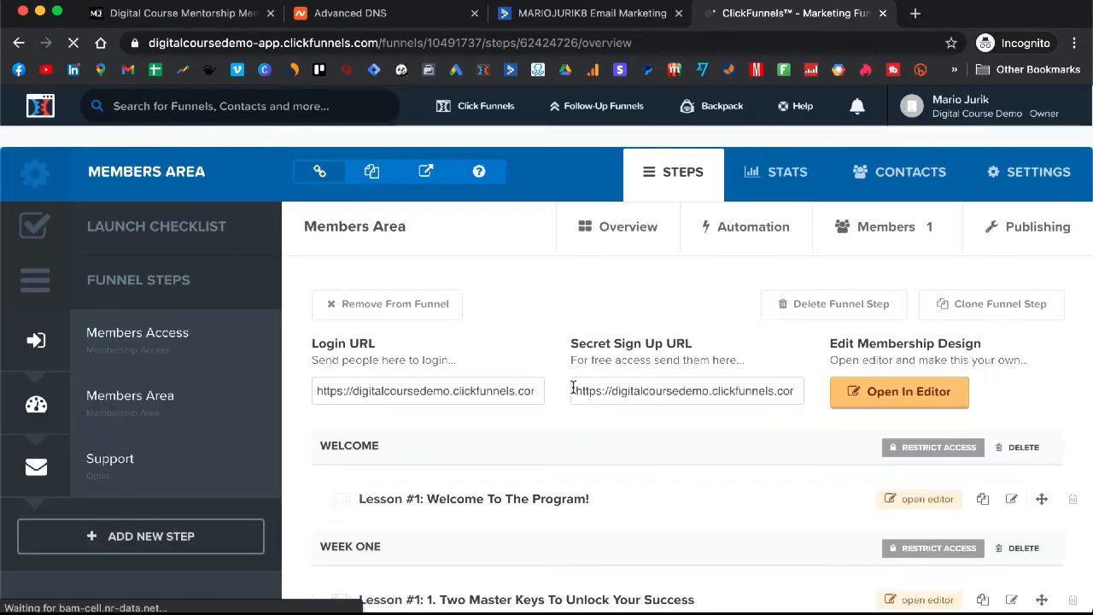
left_click(573, 390)
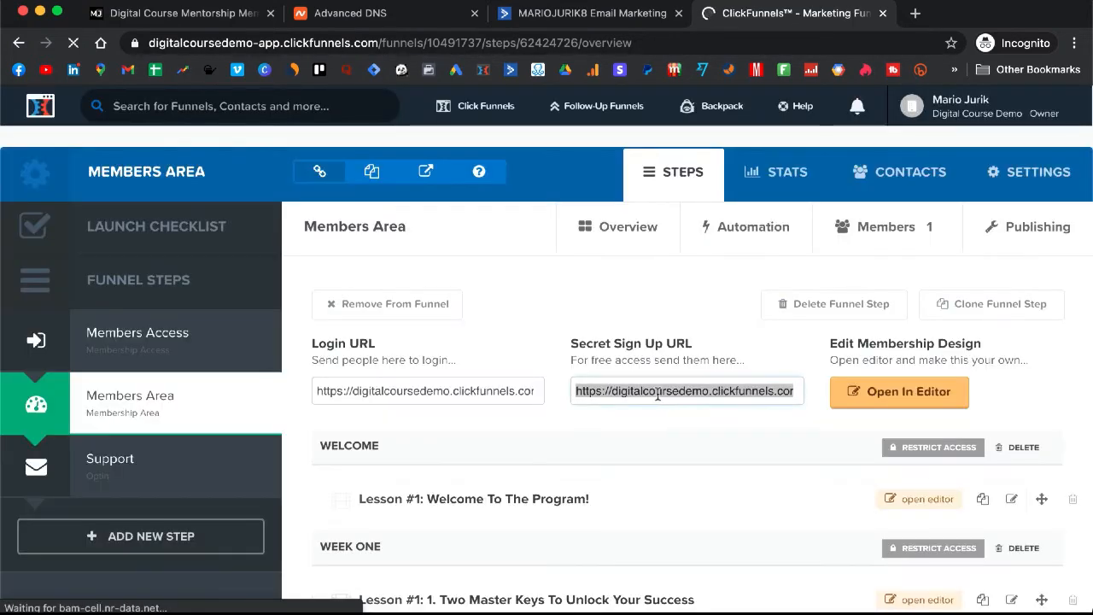
left_click(688, 393)
left_click(689, 393)
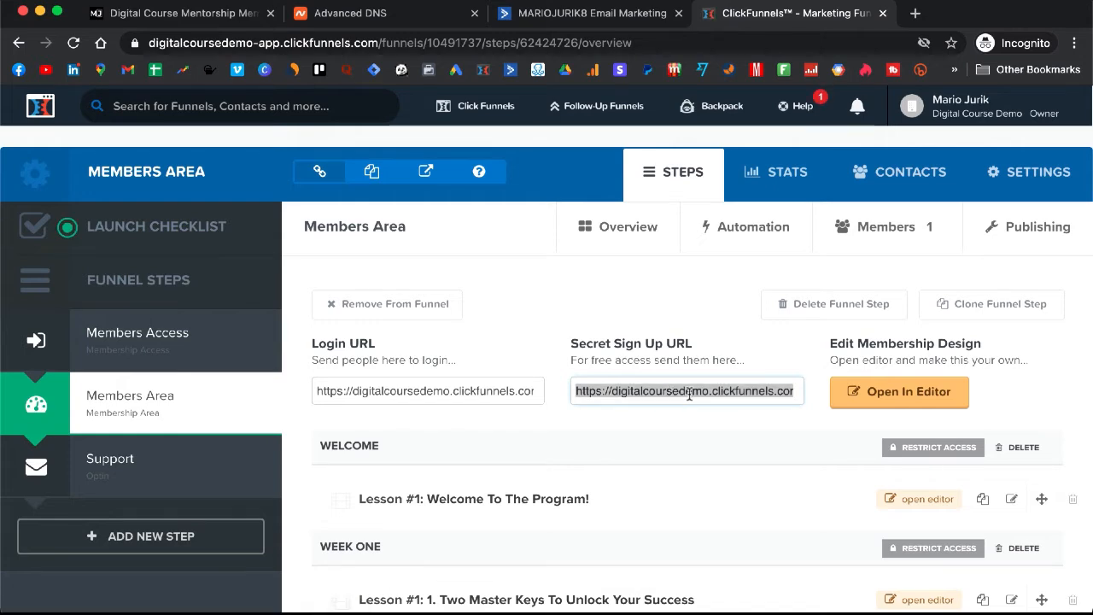
left_click(572, 16)
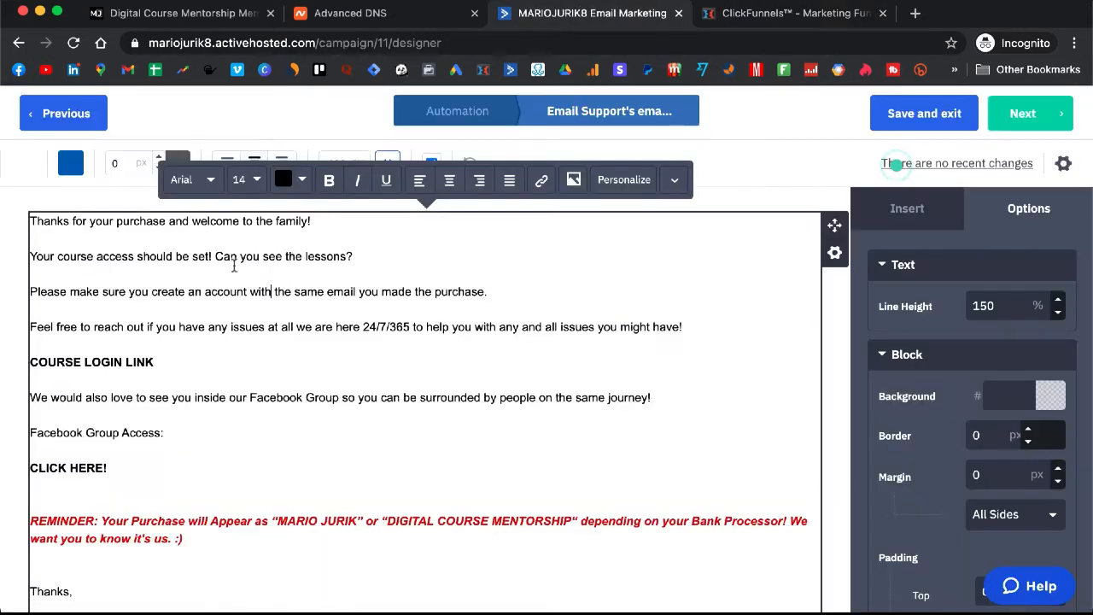
Insert the members-area URL as a link, then delete the stray URL text on the COURSE line
left_click(81, 365)
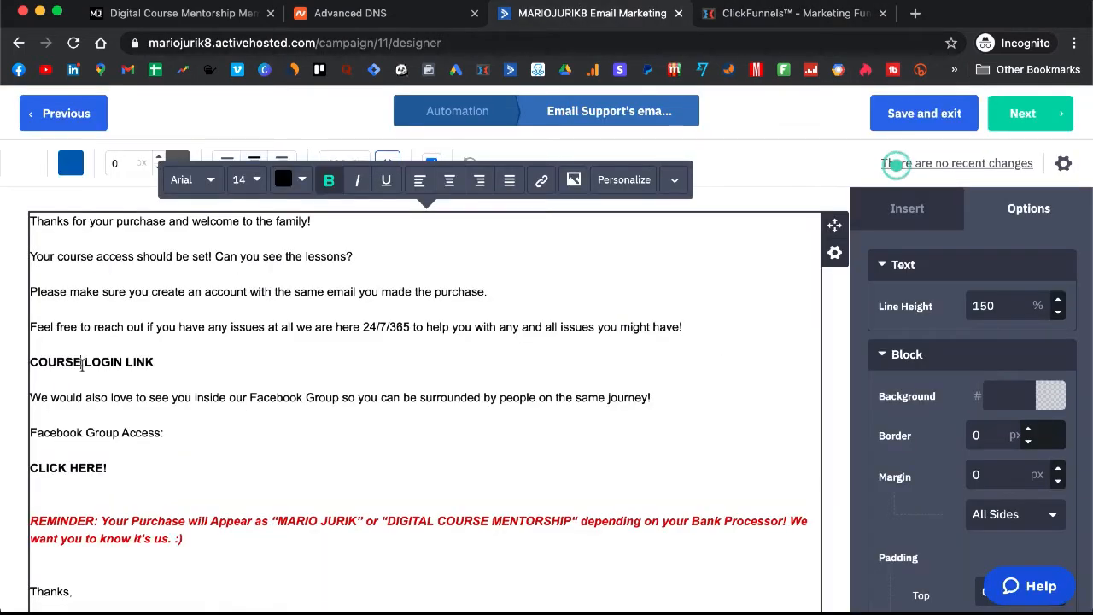
left_click(541, 181)
left_click(491, 220)
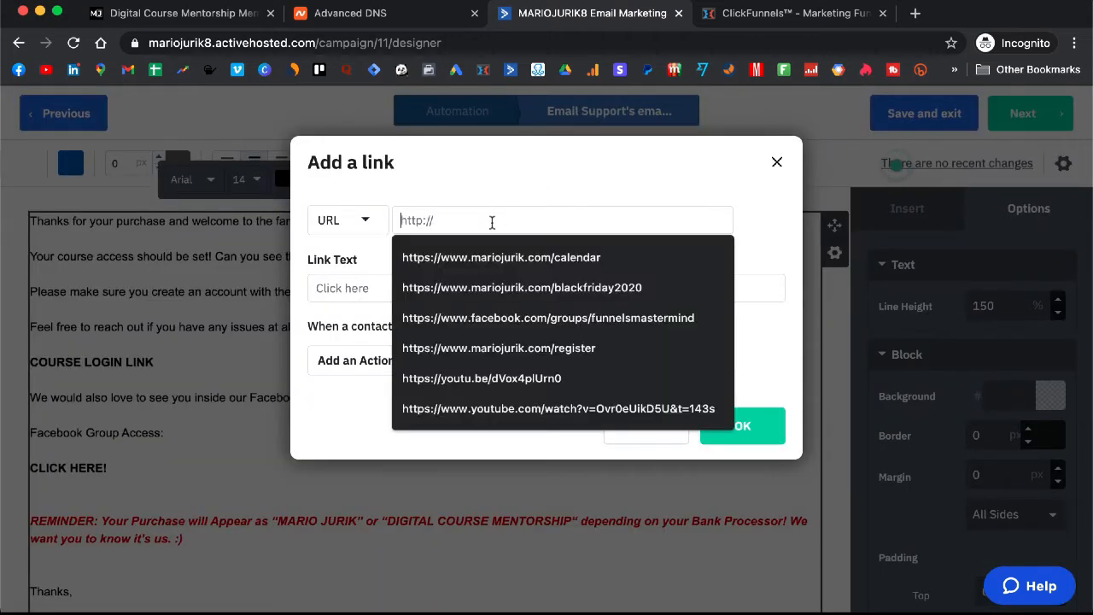
key("super+v")
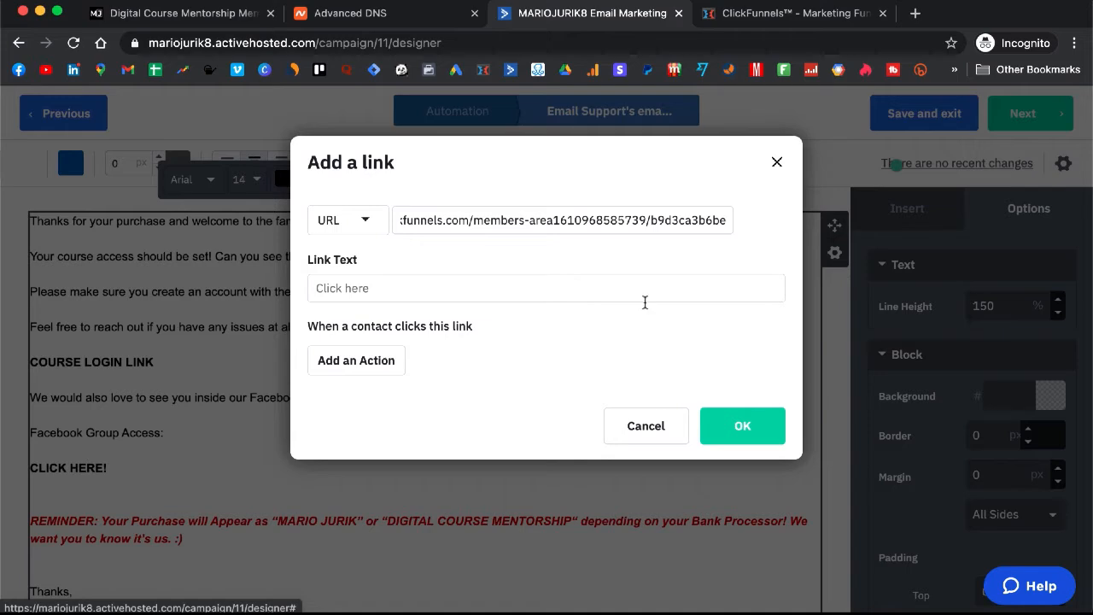
left_click(764, 422)
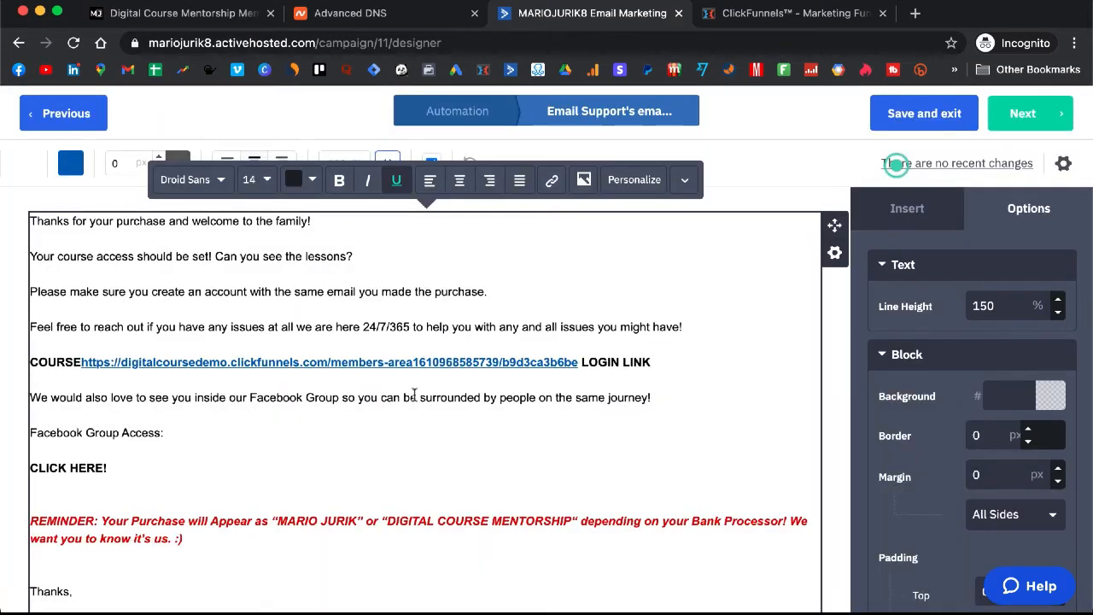
left_click(489, 394)
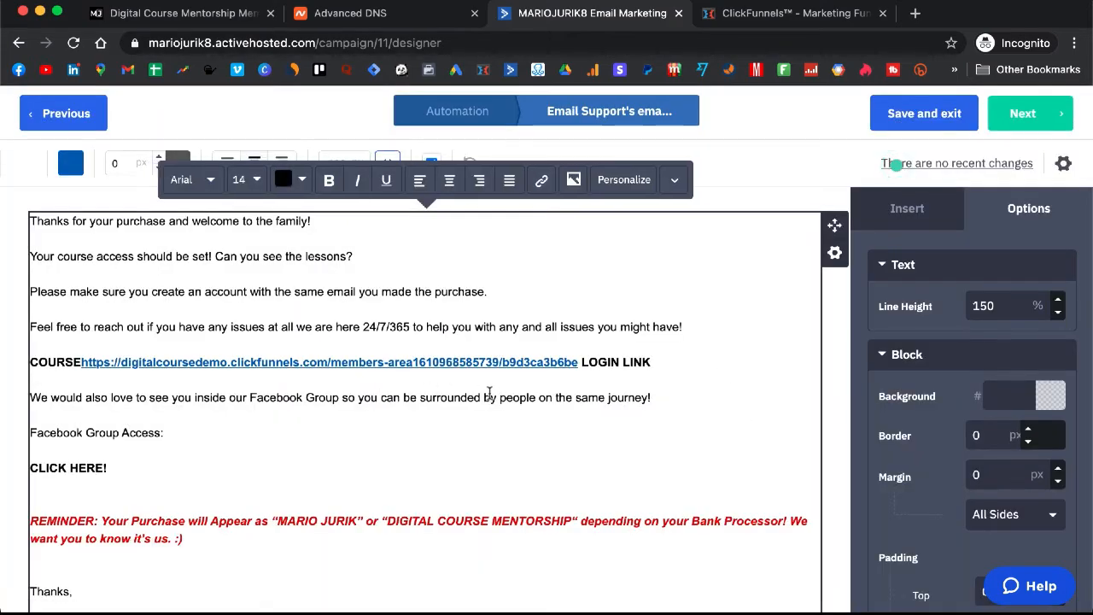
left_click_drag(580, 362, 82, 362)
key("BackSpace")
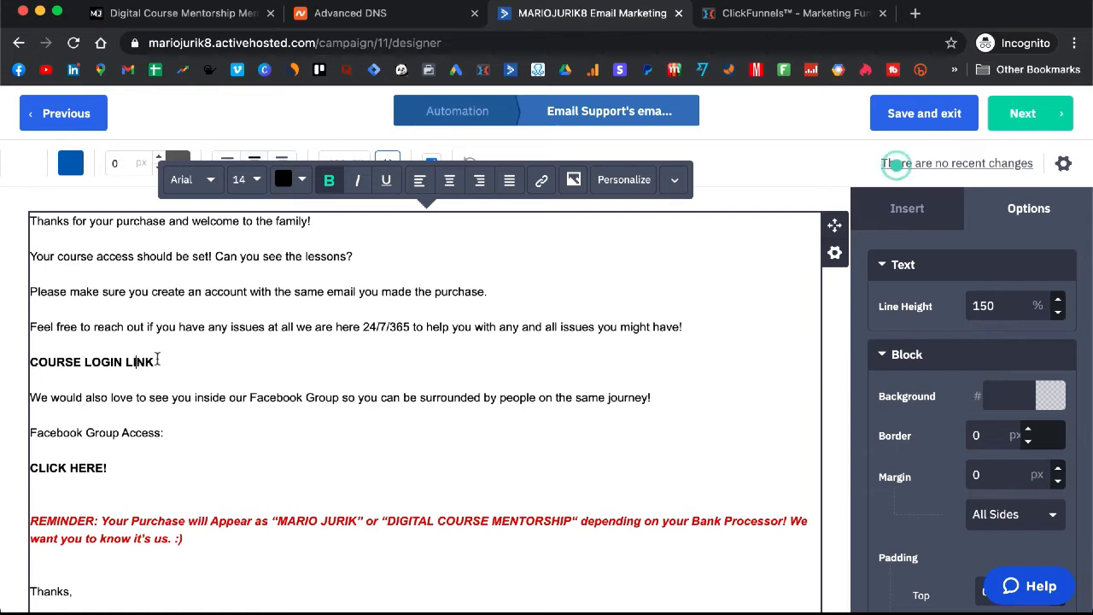
Link the selected COURSE LOGIN LINK text to the members-area sign-up URL
left_click_drag(157, 364, 32, 361)
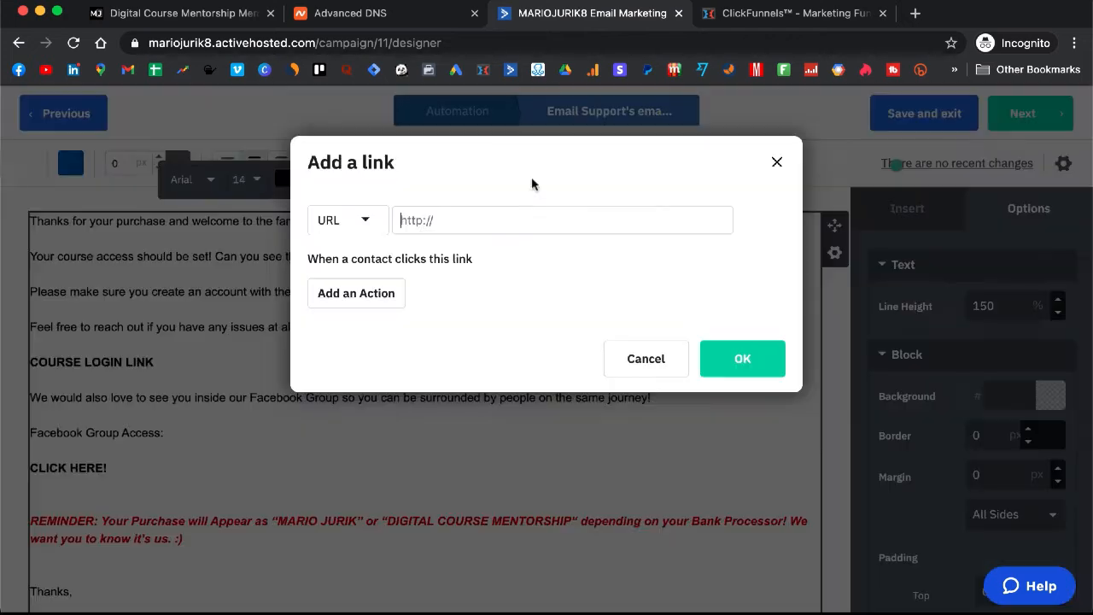
left_click(541, 179)
left_click(486, 218)
key("ctrl+v")
left_click(727, 357)
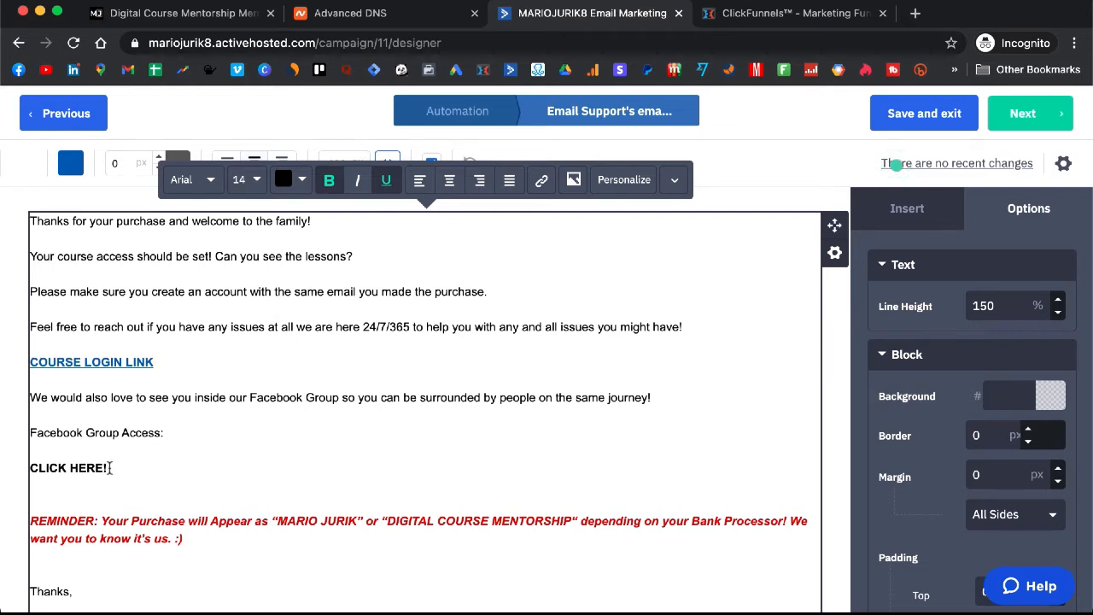
left_click_drag(110, 468, 30, 468)
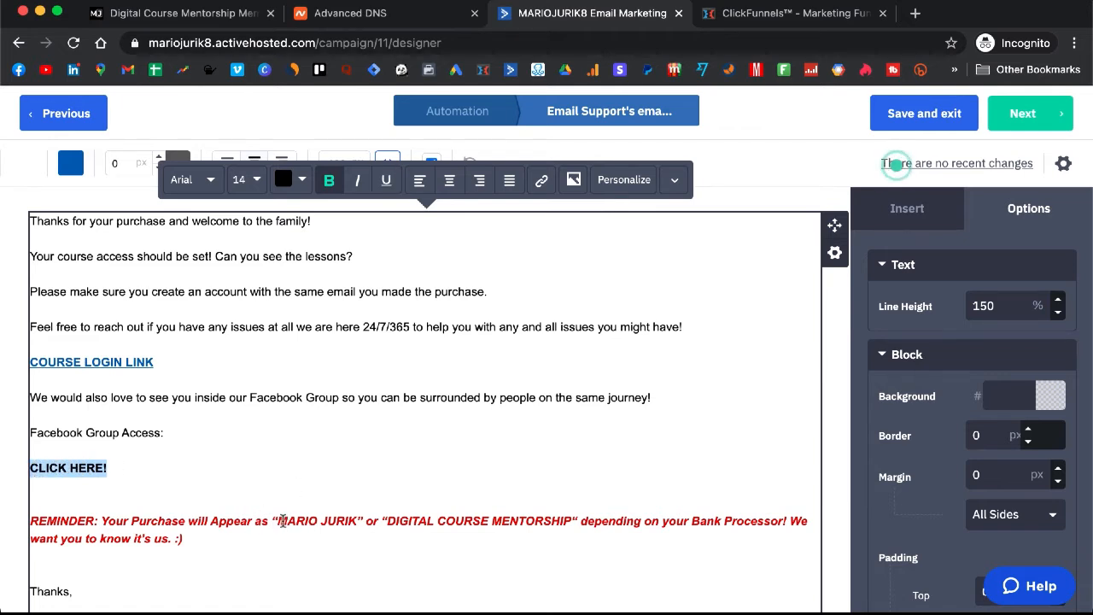
left_click_drag(278, 520, 356, 521)
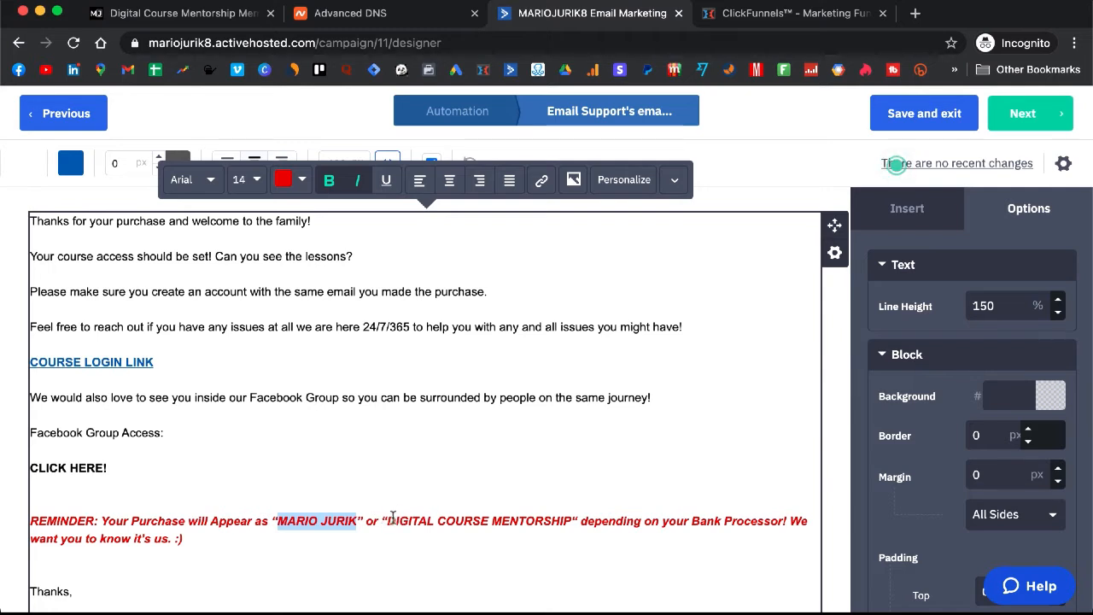
left_click_drag(388, 520, 574, 522)
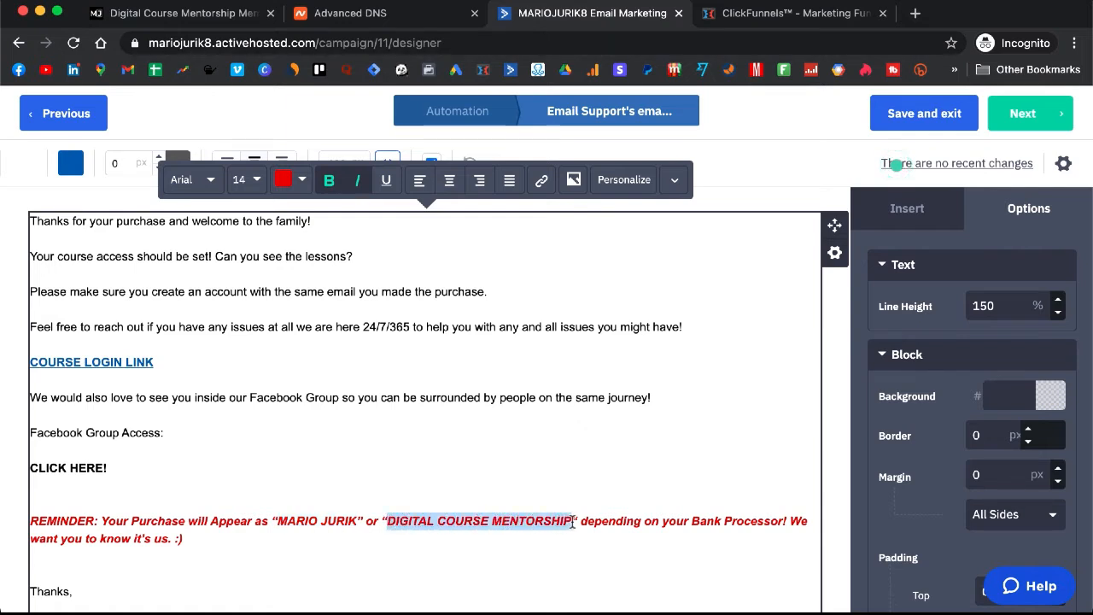
left_click(621, 461)
scroll(622, 459, "down", 2)
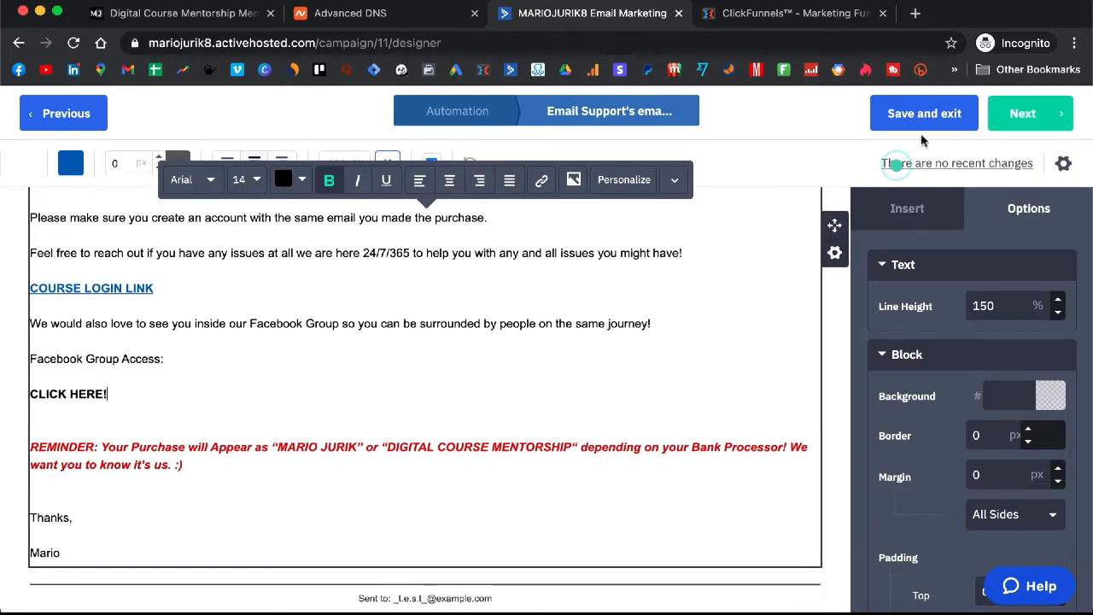
Set the email's Reply-to to the domain sender address in its settings
left_click(1064, 165)
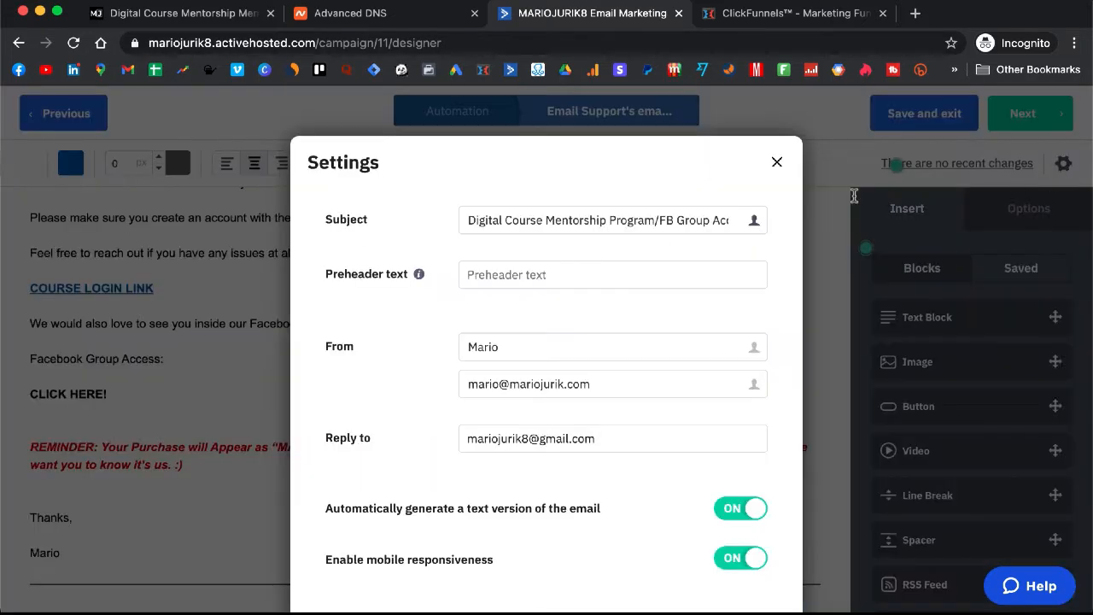
left_click(628, 379)
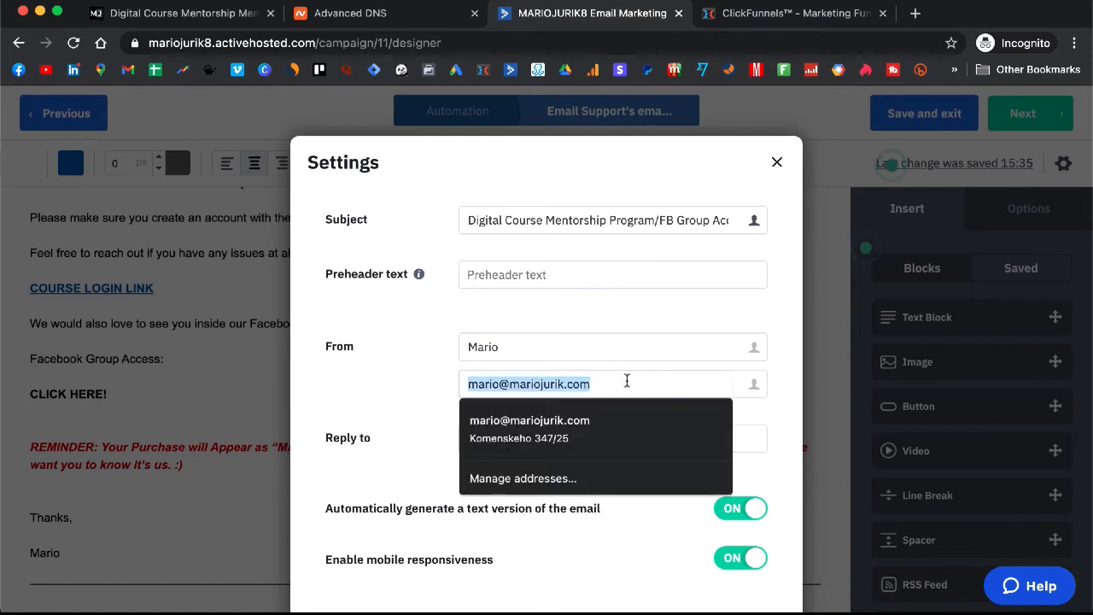
left_click(415, 402)
left_click(593, 438)
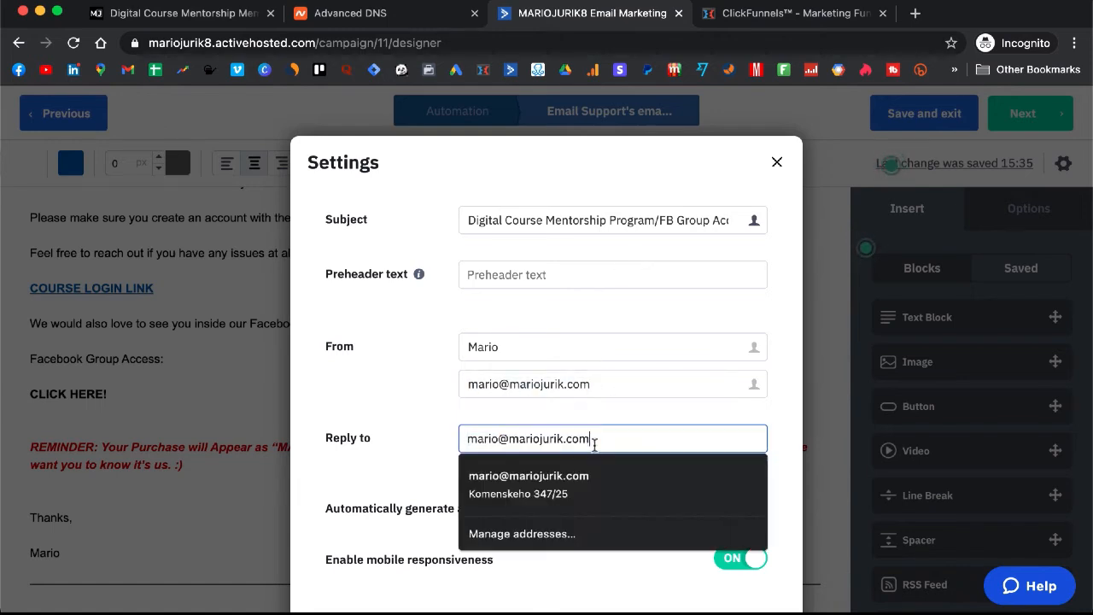
left_click(402, 416)
Reopen the settings to confirm Spam Check Passed, then save and exit the email
scroll(597, 321, "down", 5)
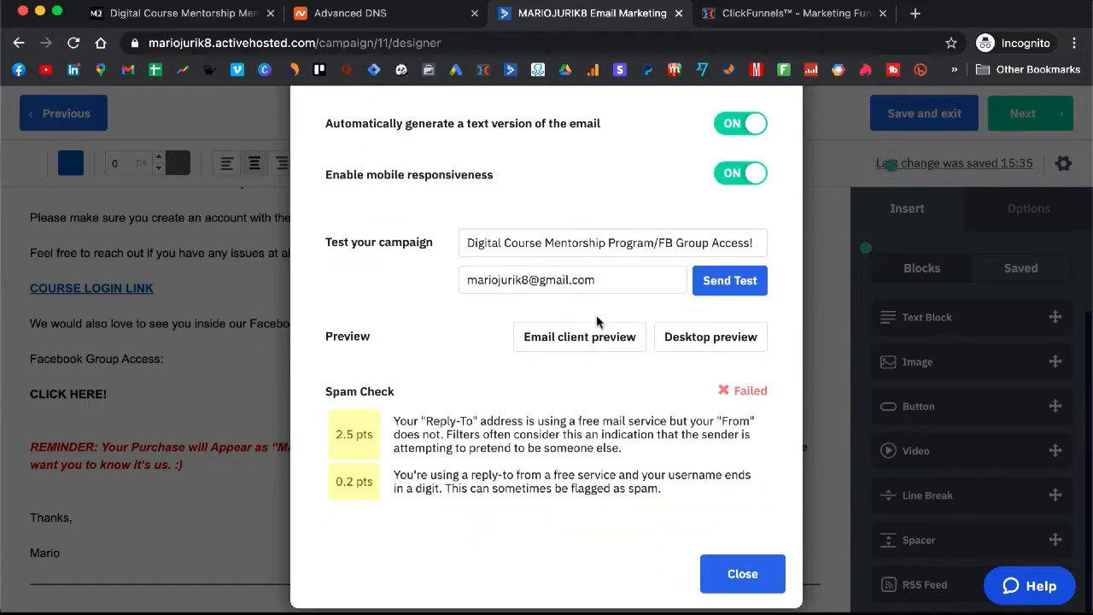
left_click(732, 574)
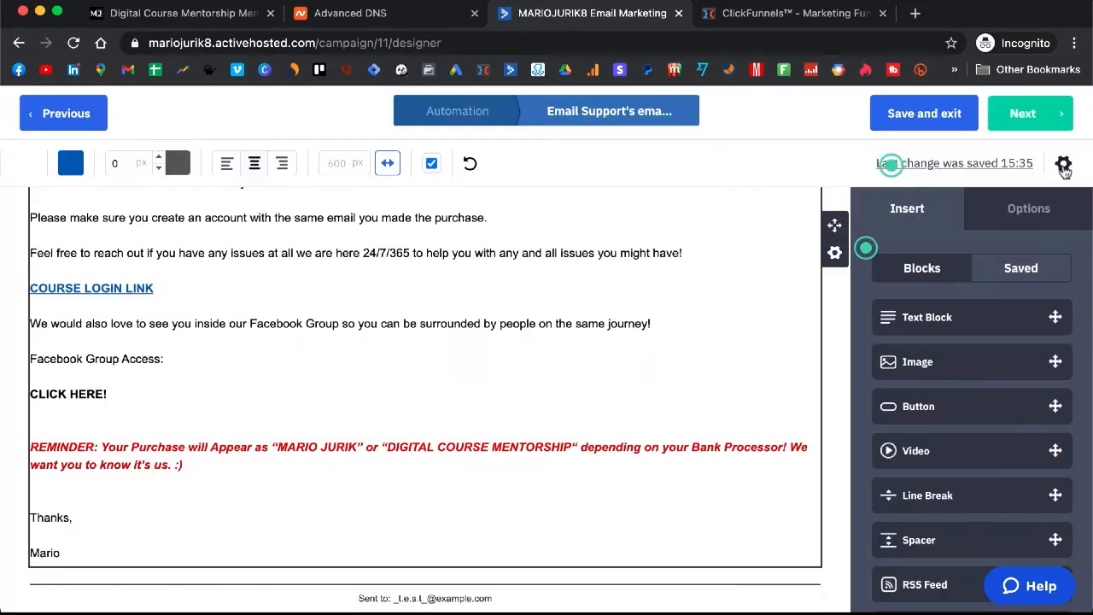
left_click(1063, 165)
scroll(580, 333, "down", 5)
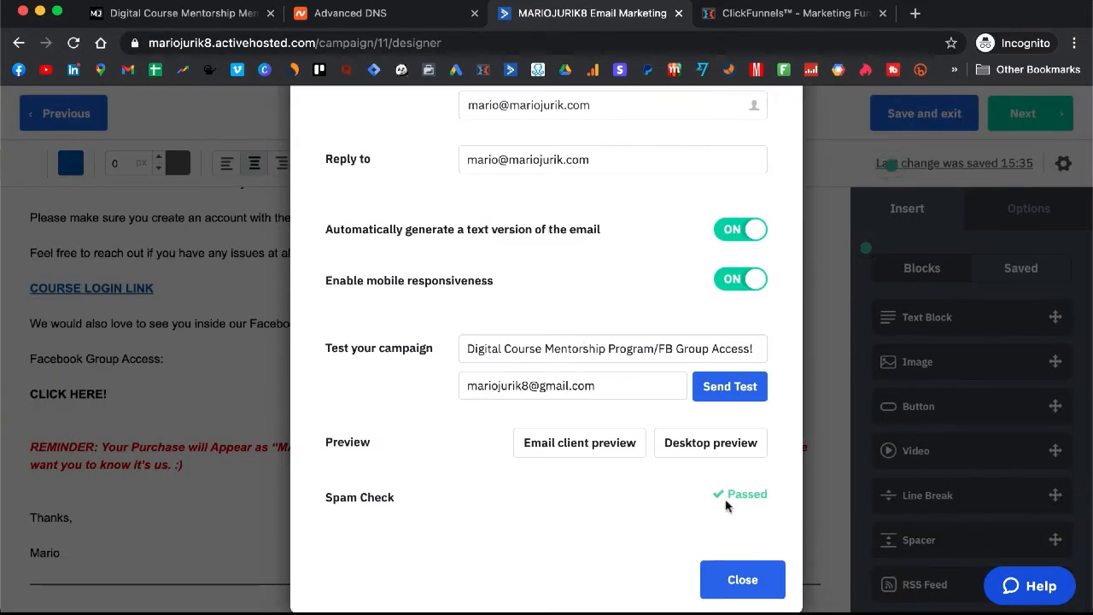
left_click(746, 580)
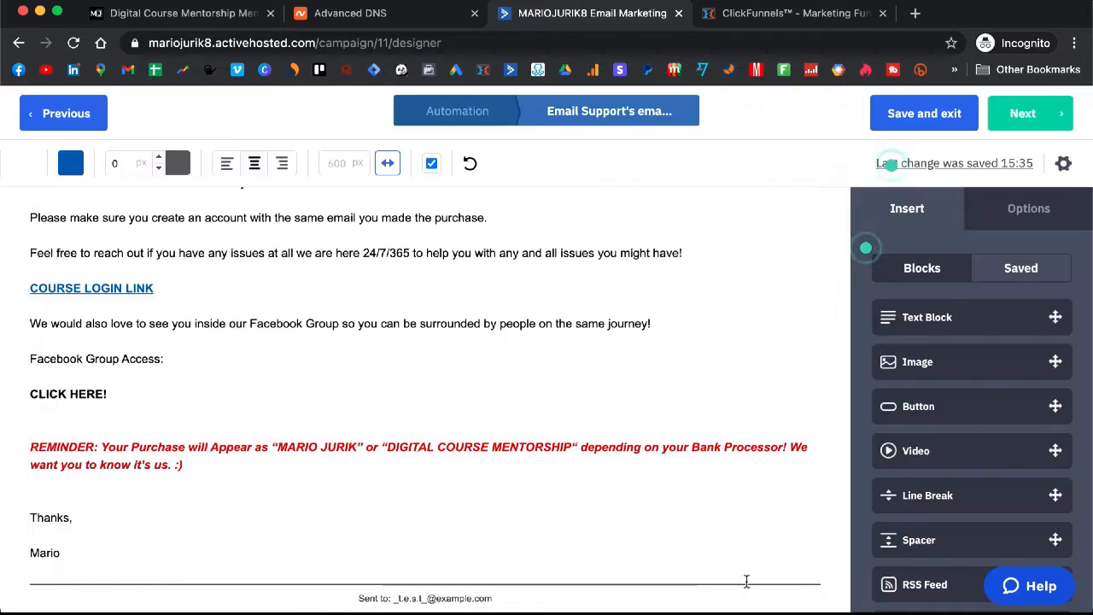
left_click(909, 123)
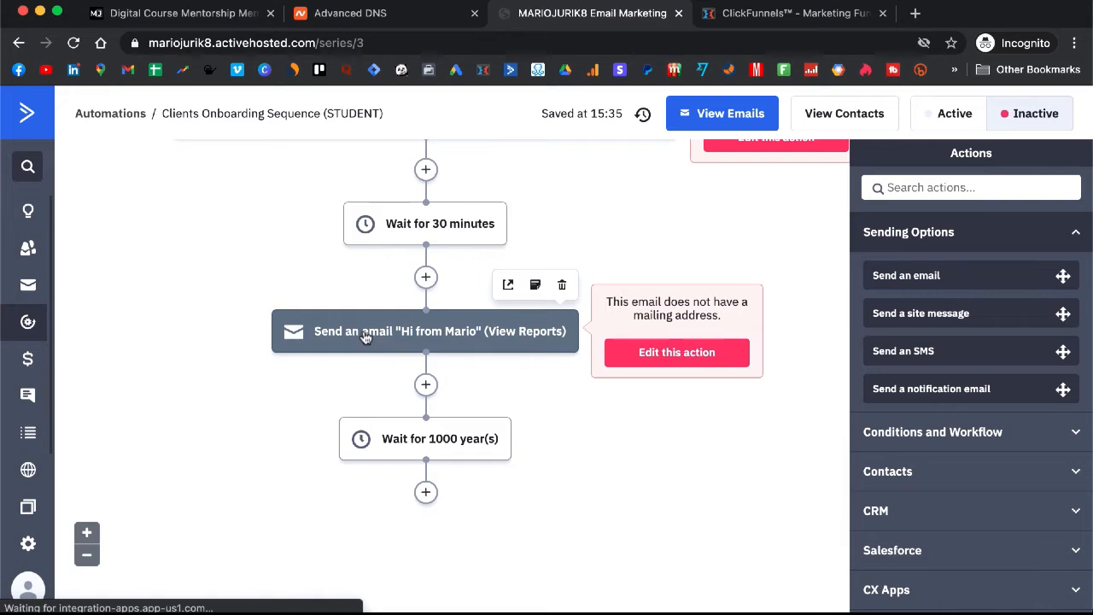
Open the "Hi from Mario" Send an email step and edit its email in the designer
left_click(370, 335)
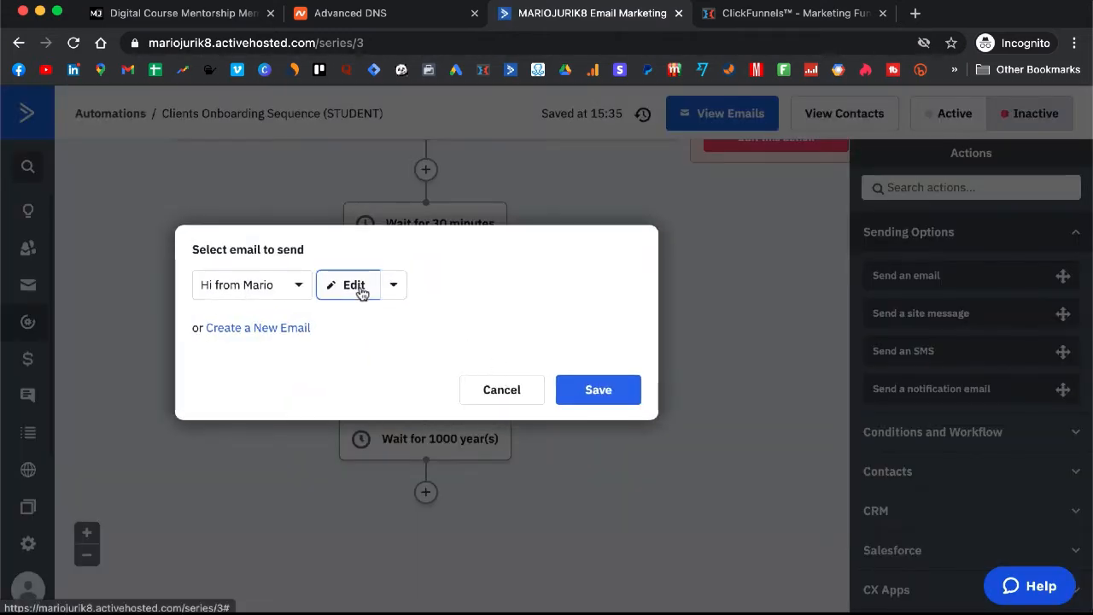
left_click(359, 290)
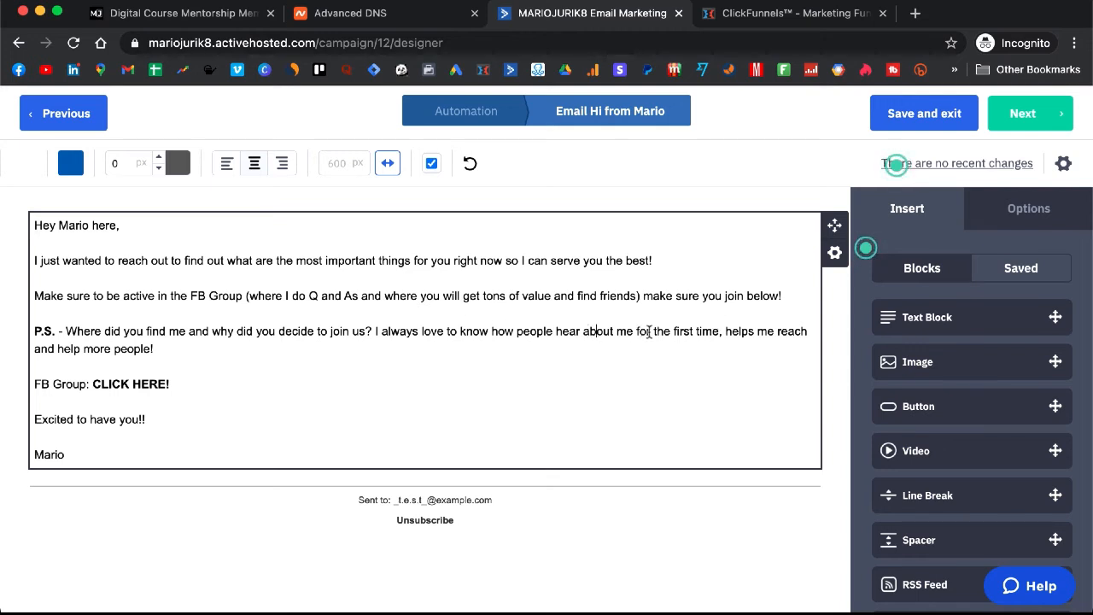
left_click_drag(584, 331, 720, 338)
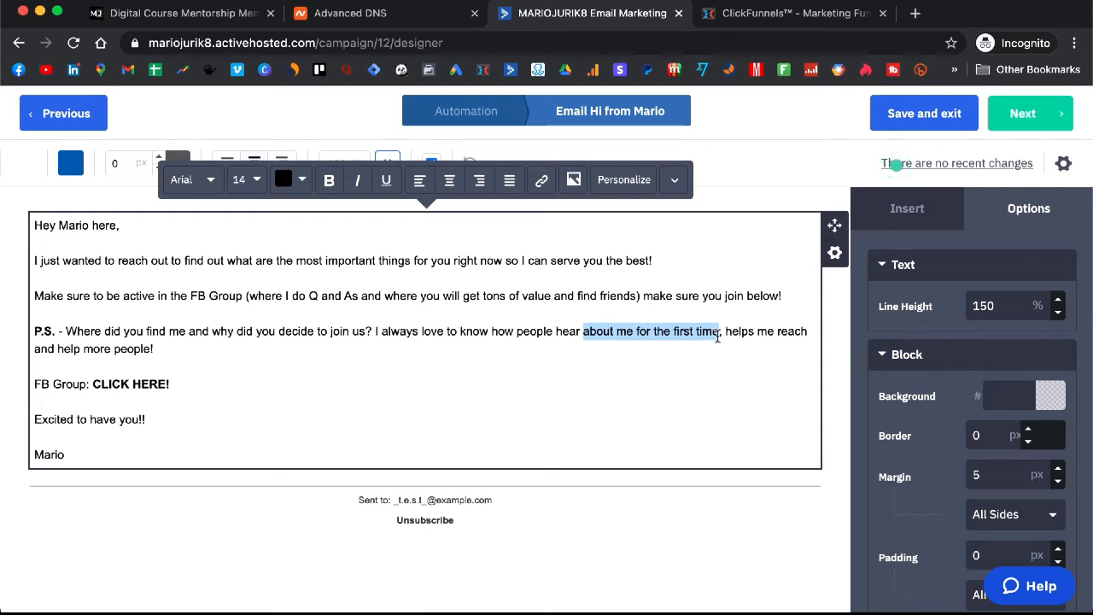
left_click(581, 331)
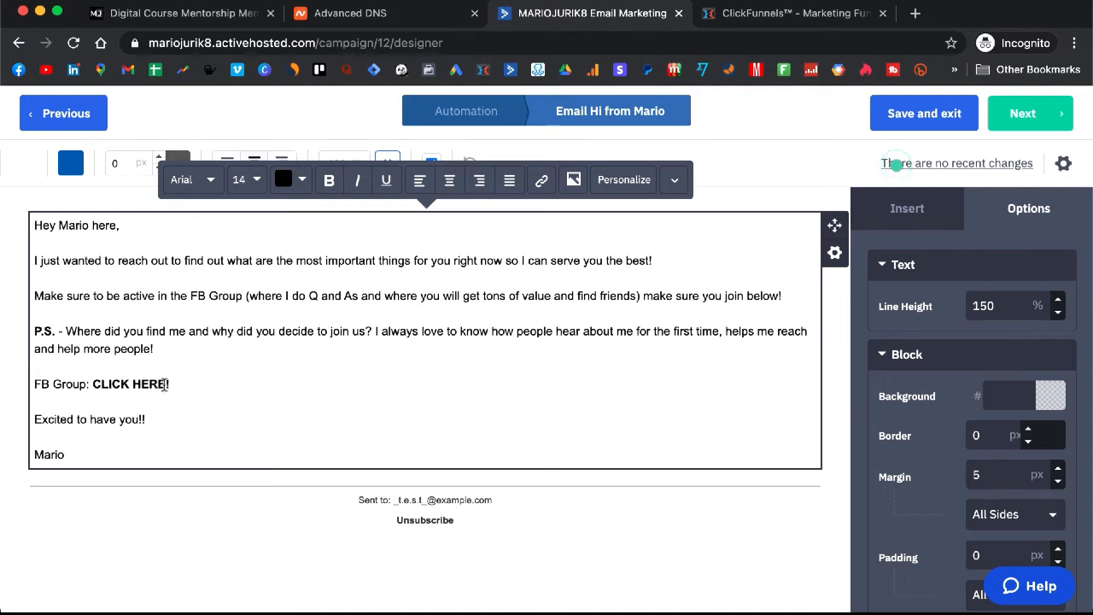
left_click_drag(167, 384, 94, 385)
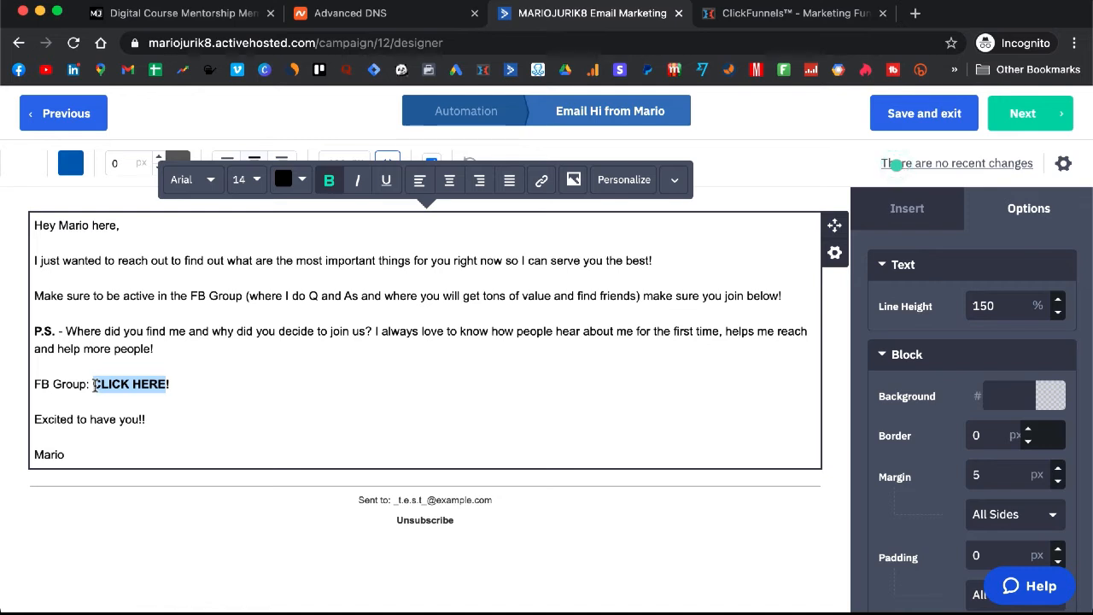
left_click(162, 386)
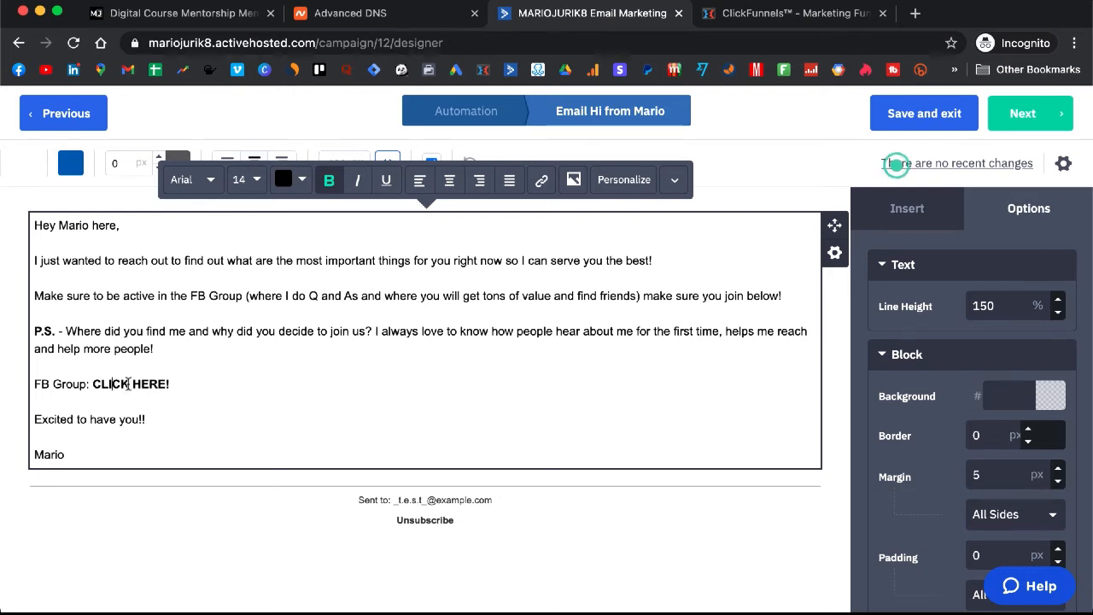
Set the Hi from Mario email's Reply-to to the sender's domain address
left_click(1062, 163)
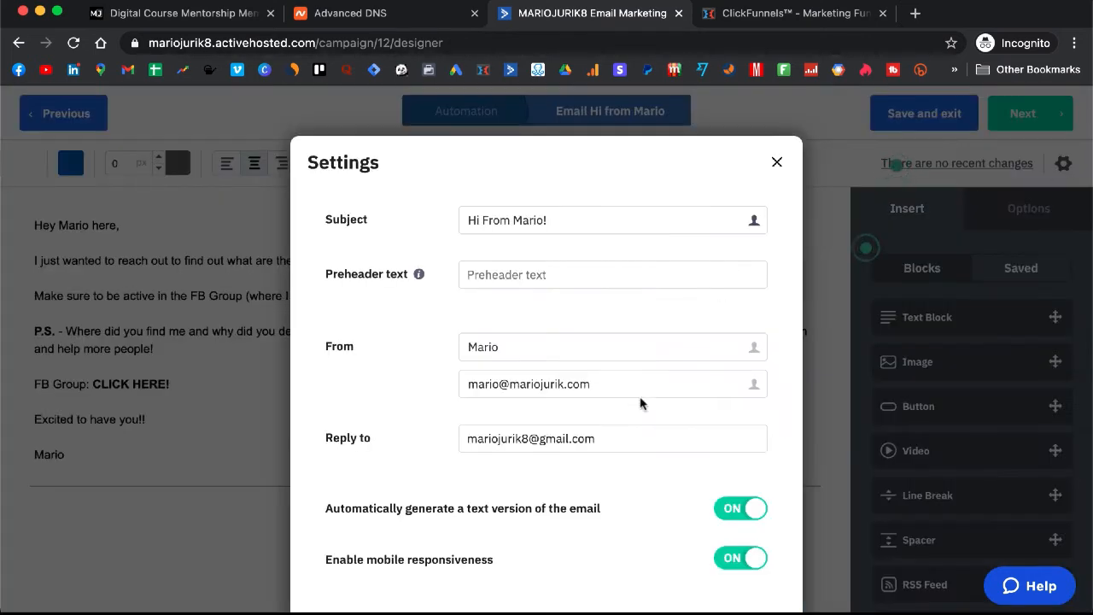
left_click(631, 436)
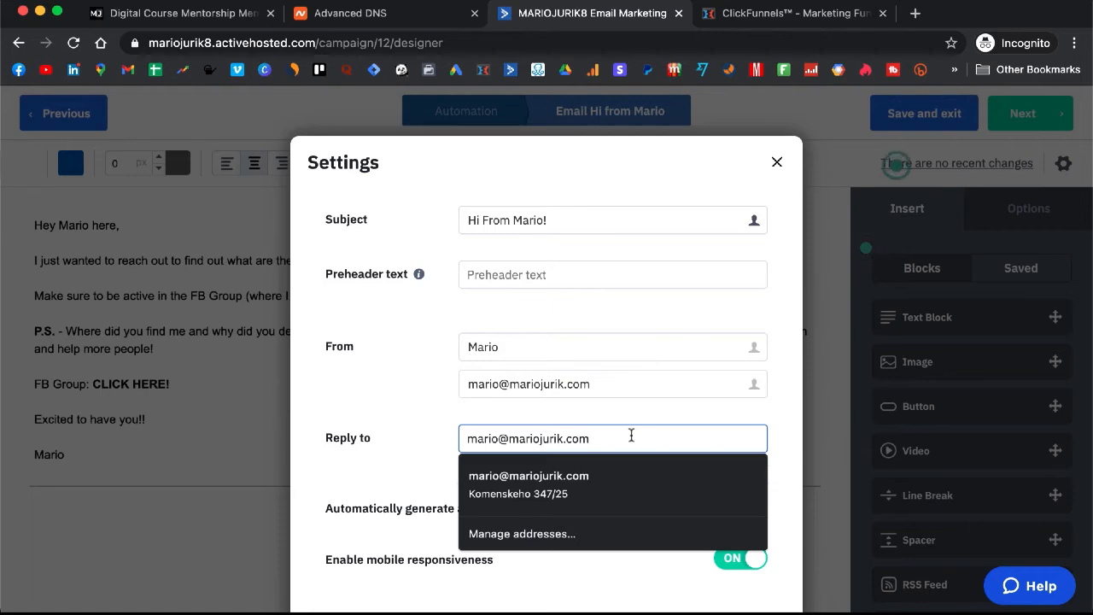
left_click(363, 380)
scroll(362, 380, "down", 2)
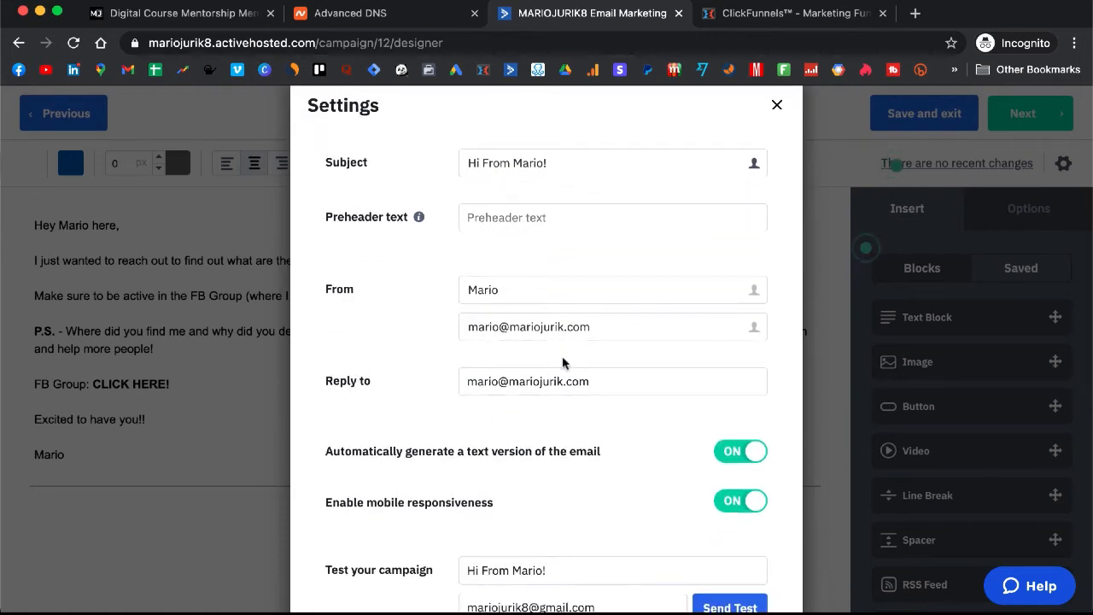
scroll(563, 366, "down", 5)
Close and reopen the email settings so the spam check runs again
left_click(750, 575)
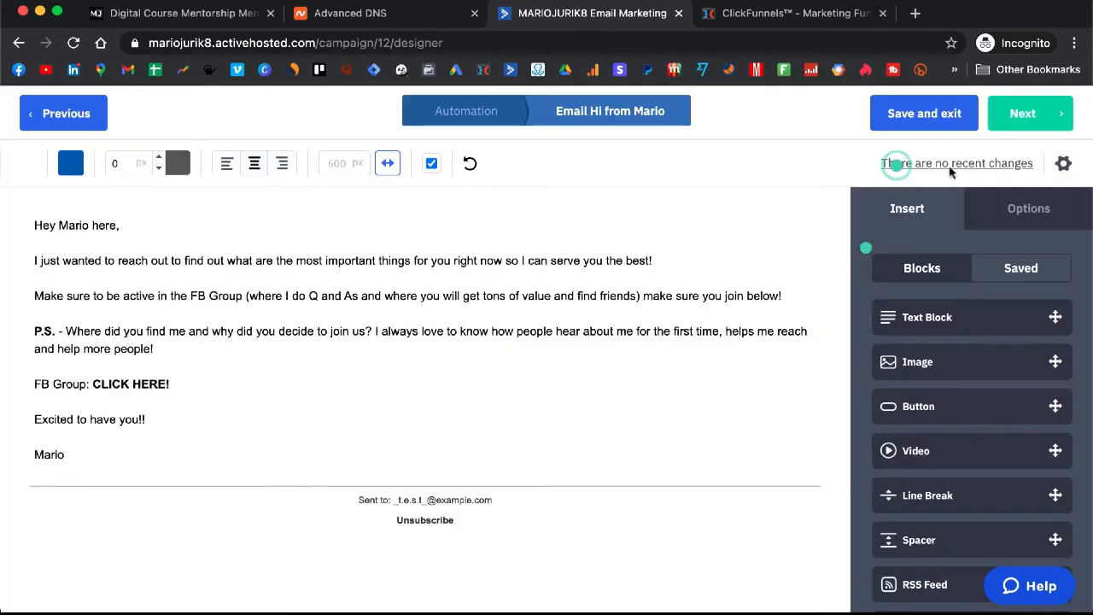
left_click(1063, 164)
scroll(670, 271, "down", 5)
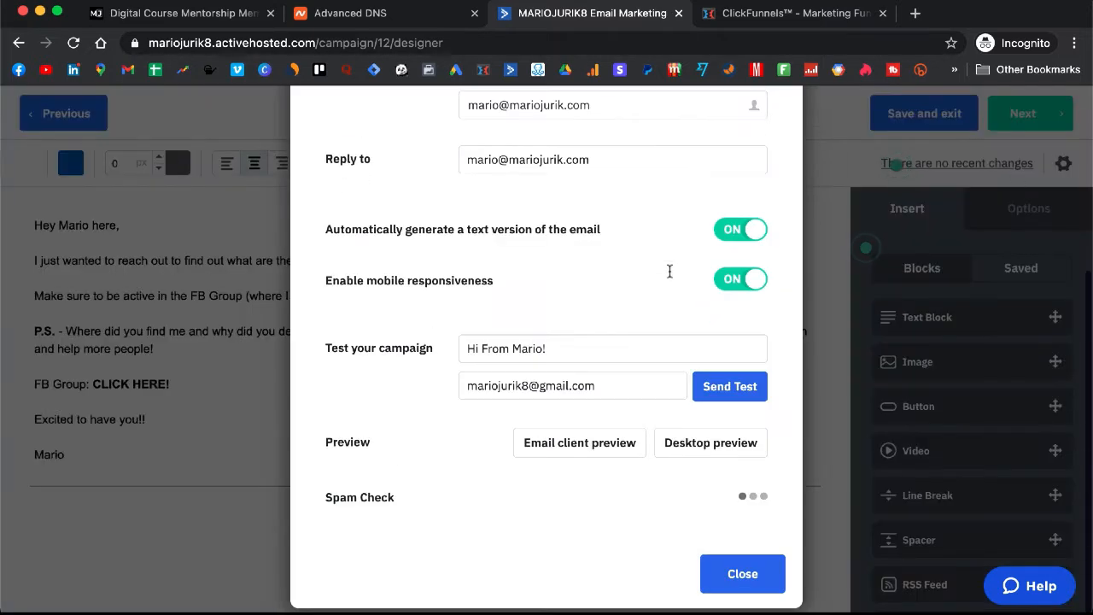
After the spam check passes, save the Hi from Mario email and exit to the automation
left_click(724, 584)
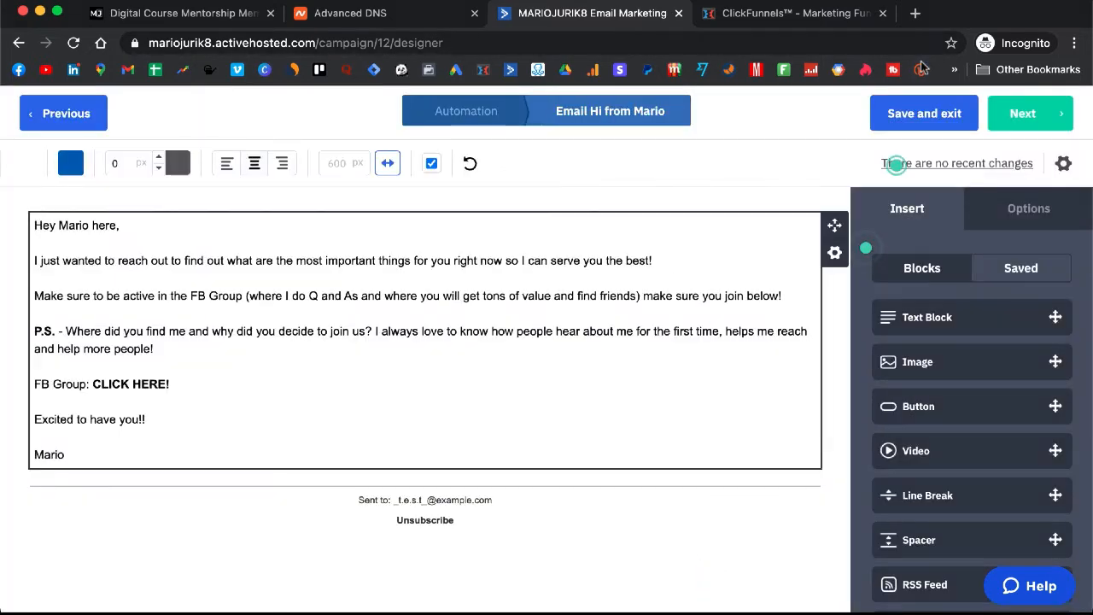
left_click(901, 116)
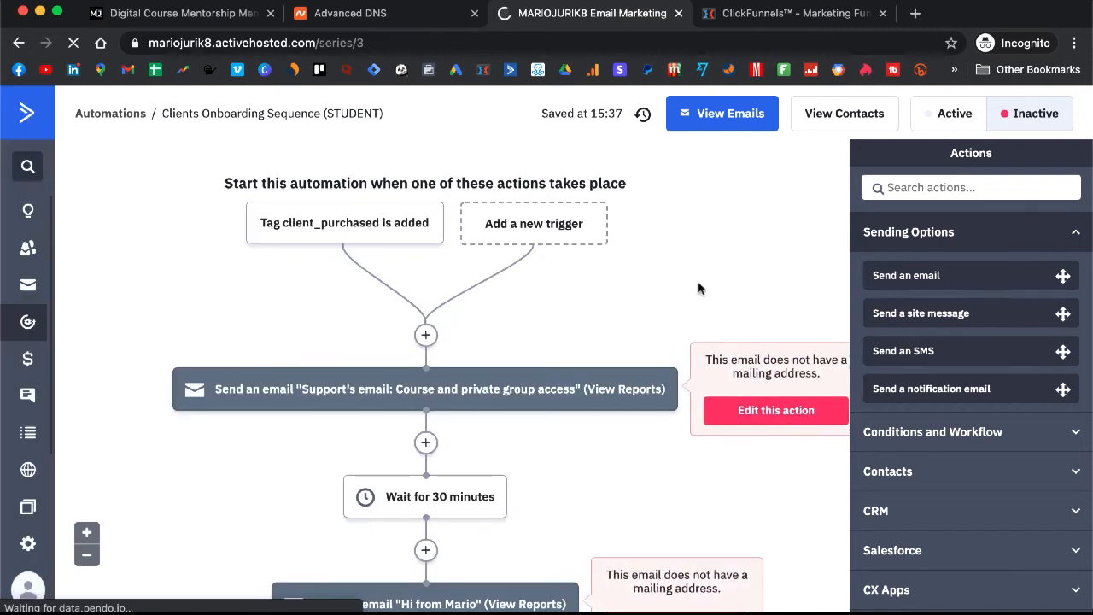
Turn the Clients Onboarding Sequence (STUDENT) automation Active, review its workflow, then go to ClickFunnels
left_click(954, 119)
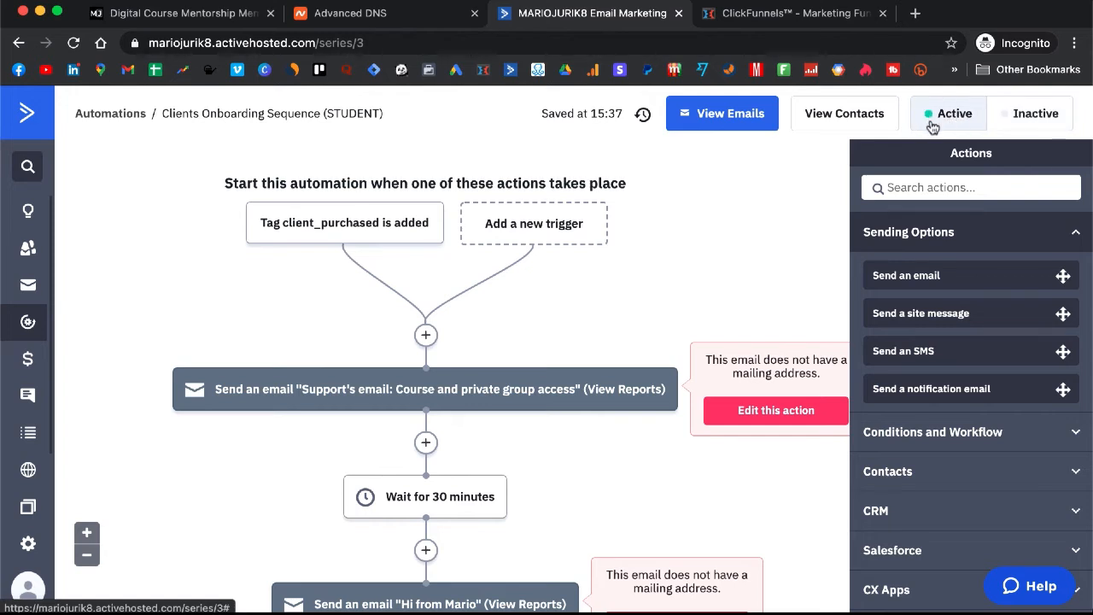
scroll(698, 296, "down", 5)
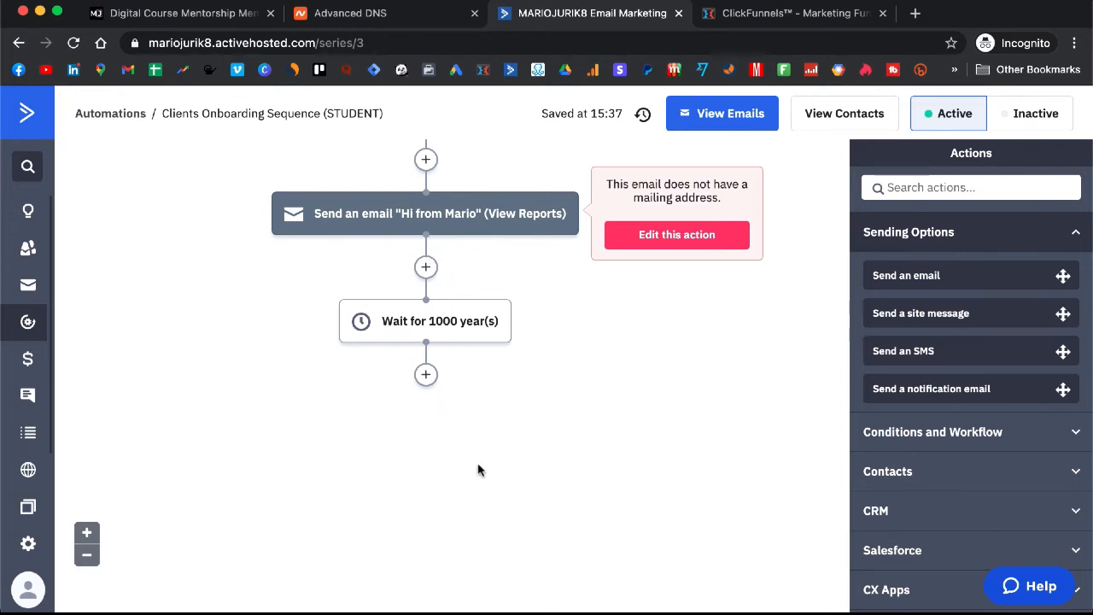
scroll(504, 434, "up", 4)
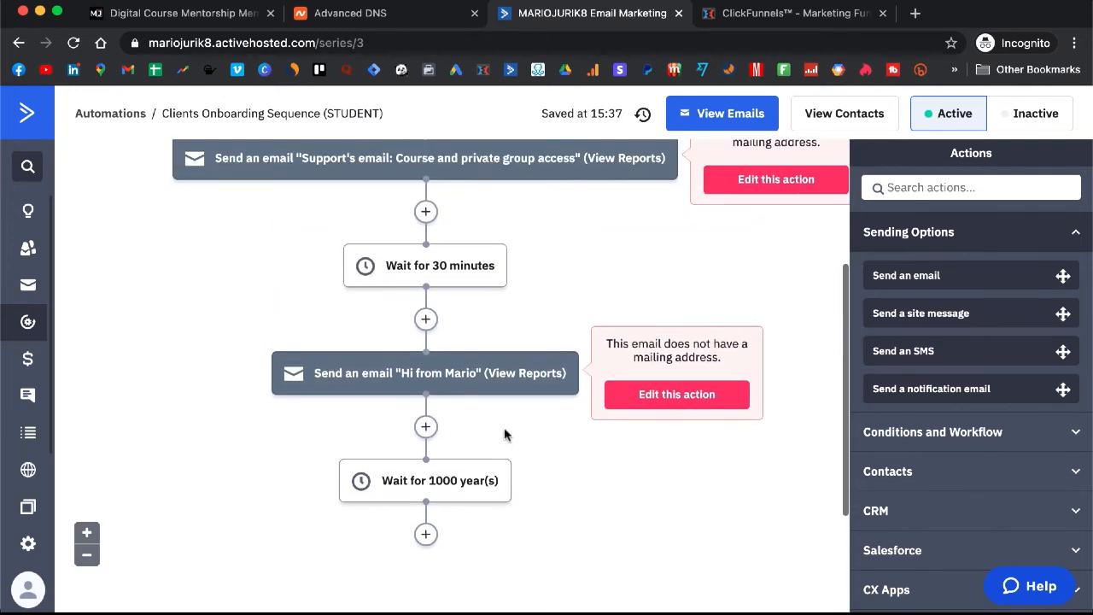
scroll(536, 361, "down", 1)
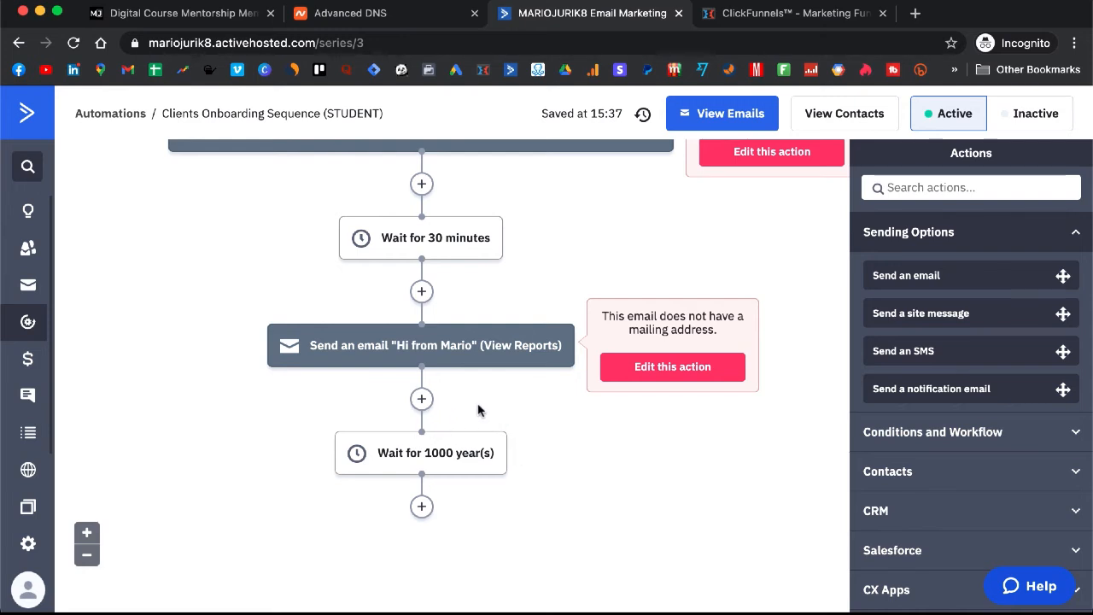
scroll(480, 418, "down", 1)
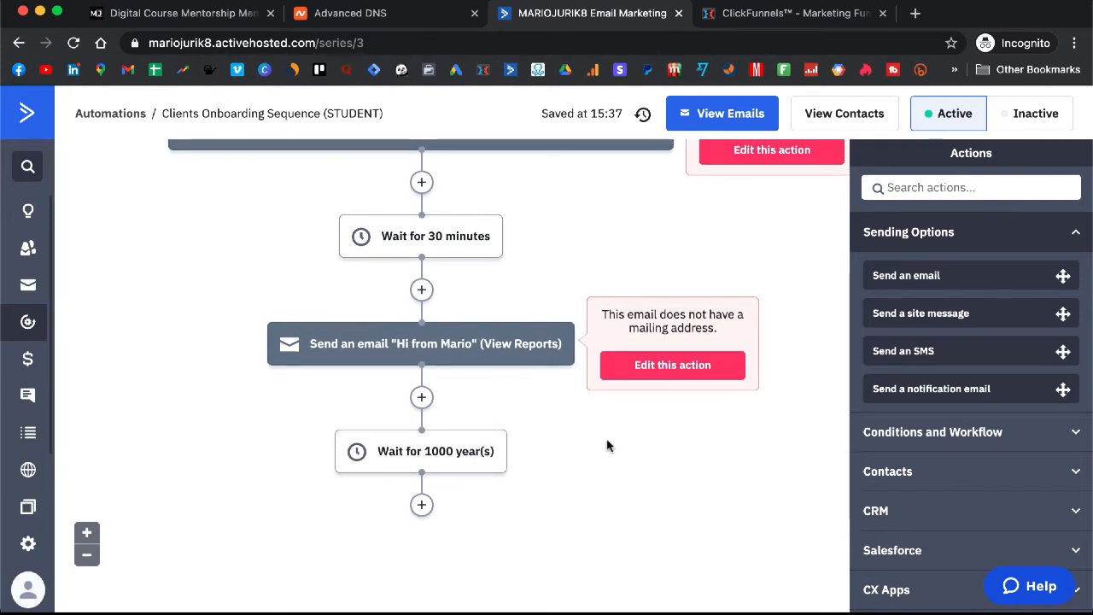
scroll(607, 442, "up", 5)
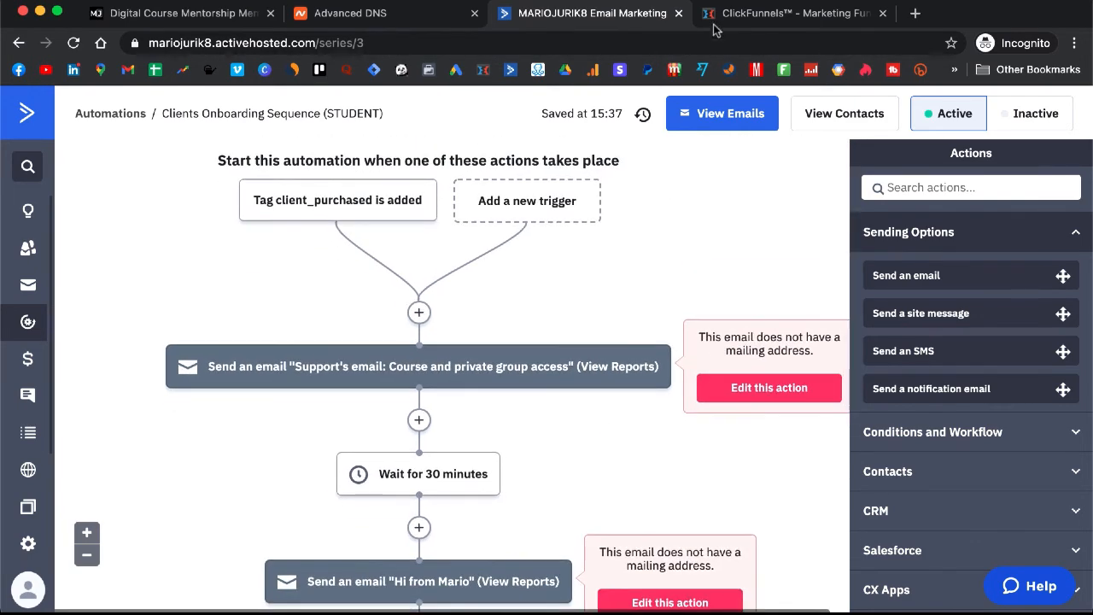
key("ctrl+Tab")
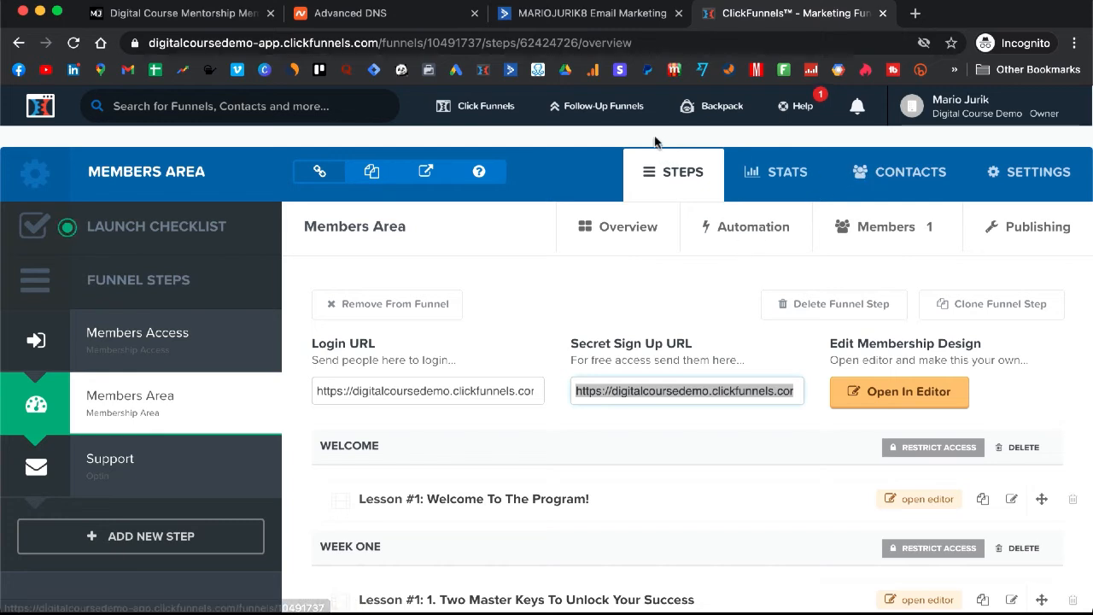
Show the Application Funnel (STUDENT) Order Page products, listing Meditation Mentorship at $497.00
mouse_move(474, 108)
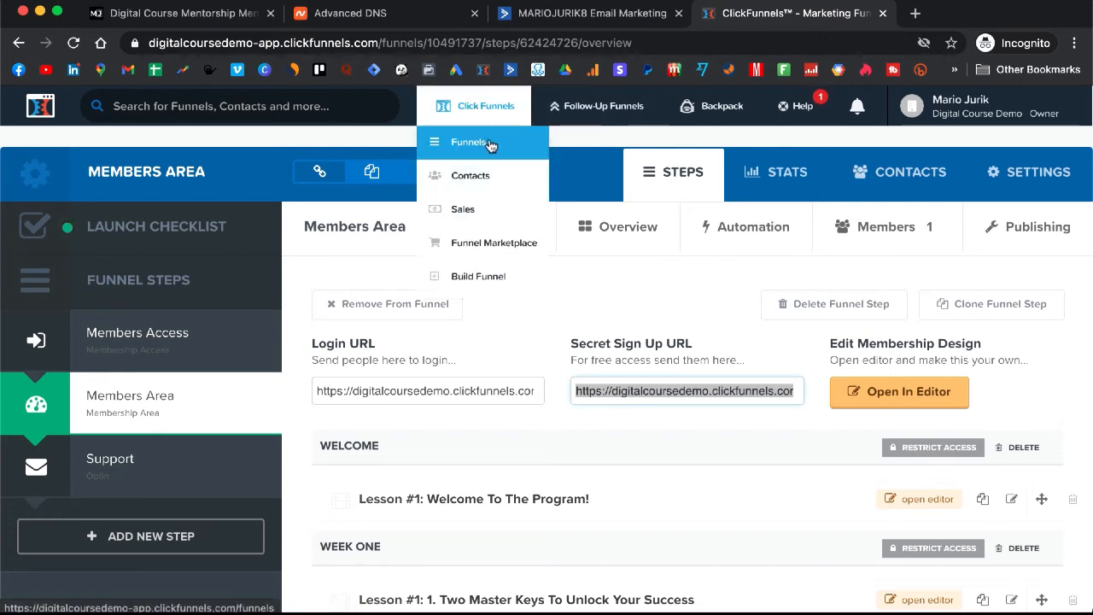
left_click(490, 145)
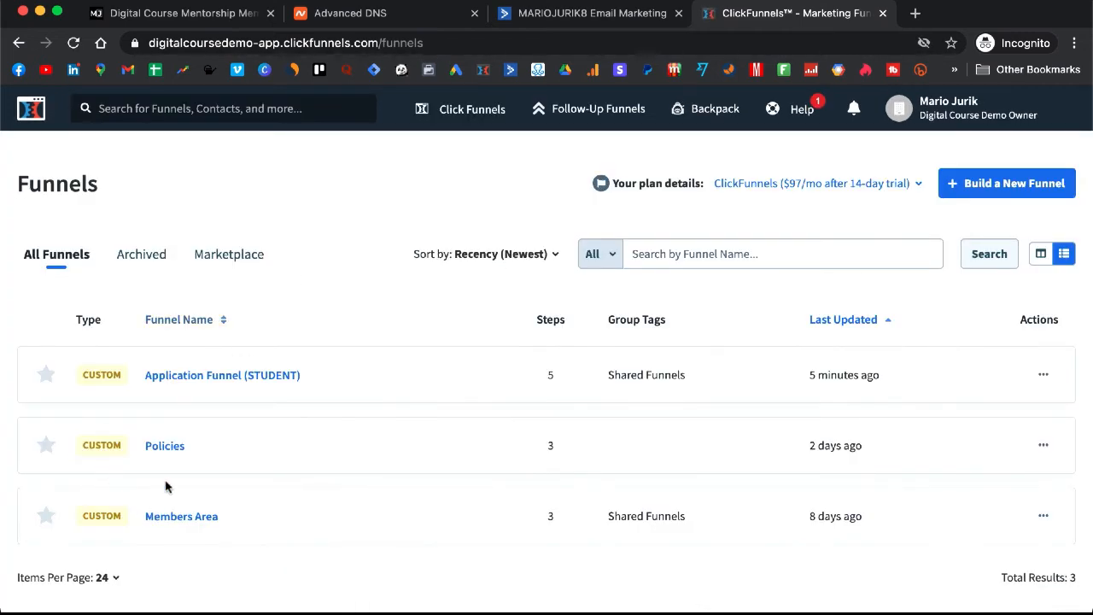
left_click(213, 381)
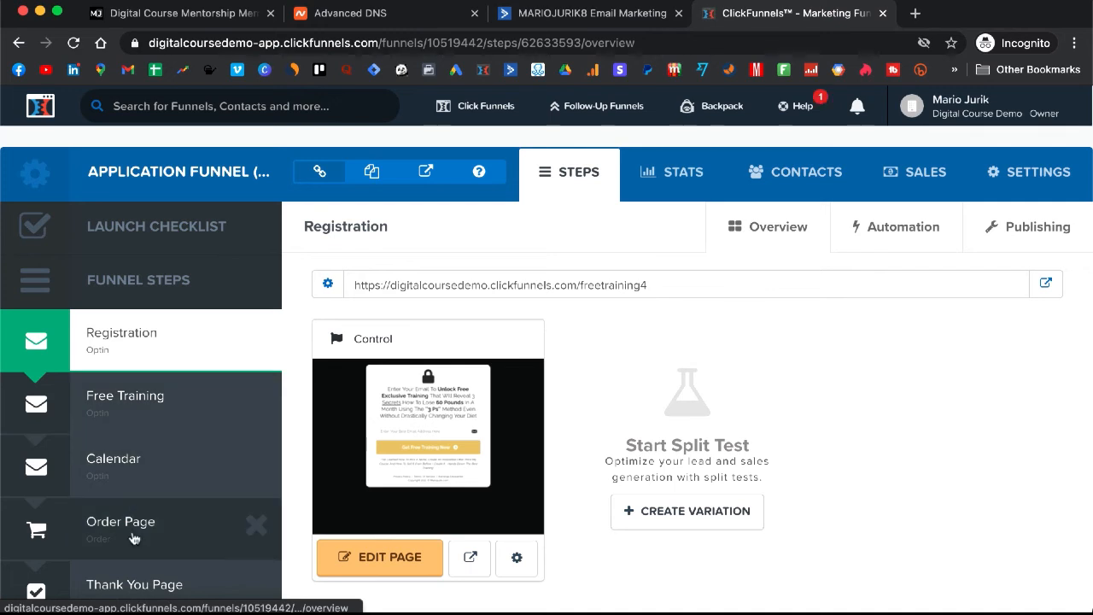
left_click(134, 538)
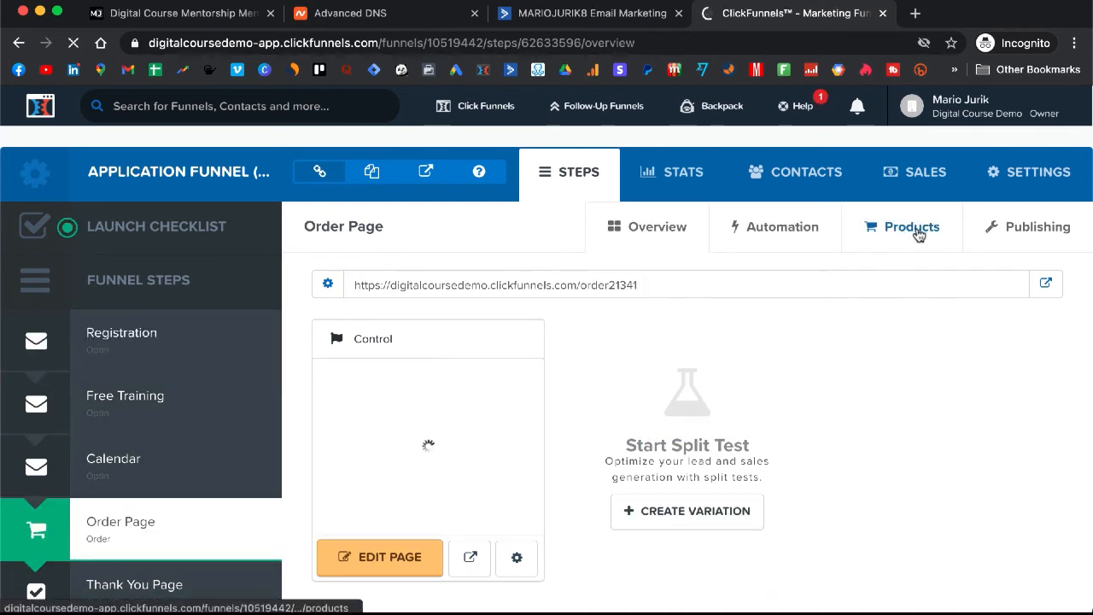
left_click(918, 235)
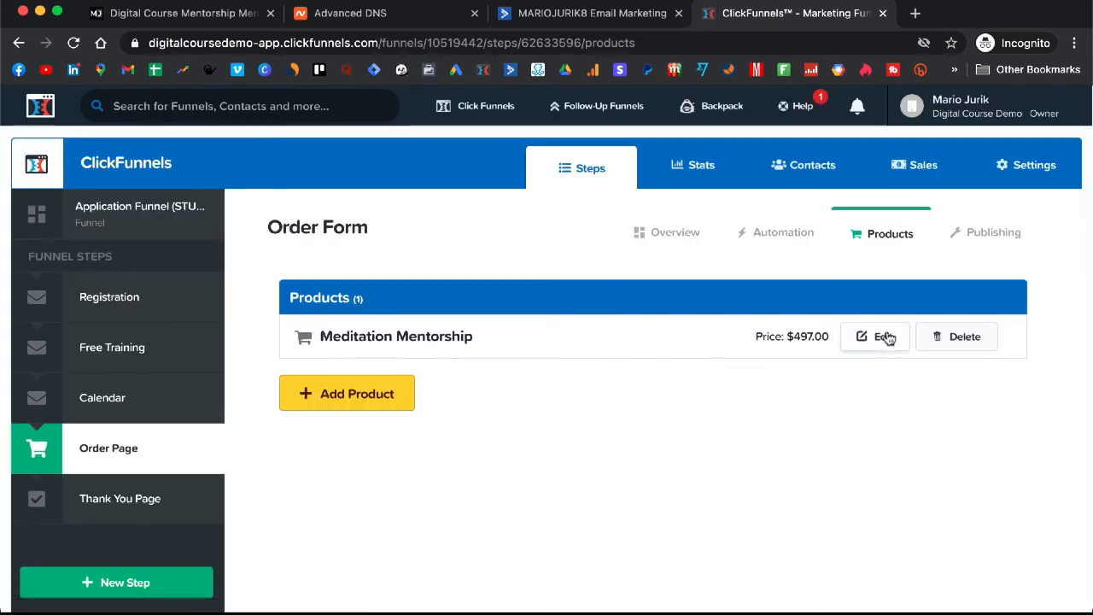
Open the Meditation Mentorship product's details for editing
left_click(884, 336)
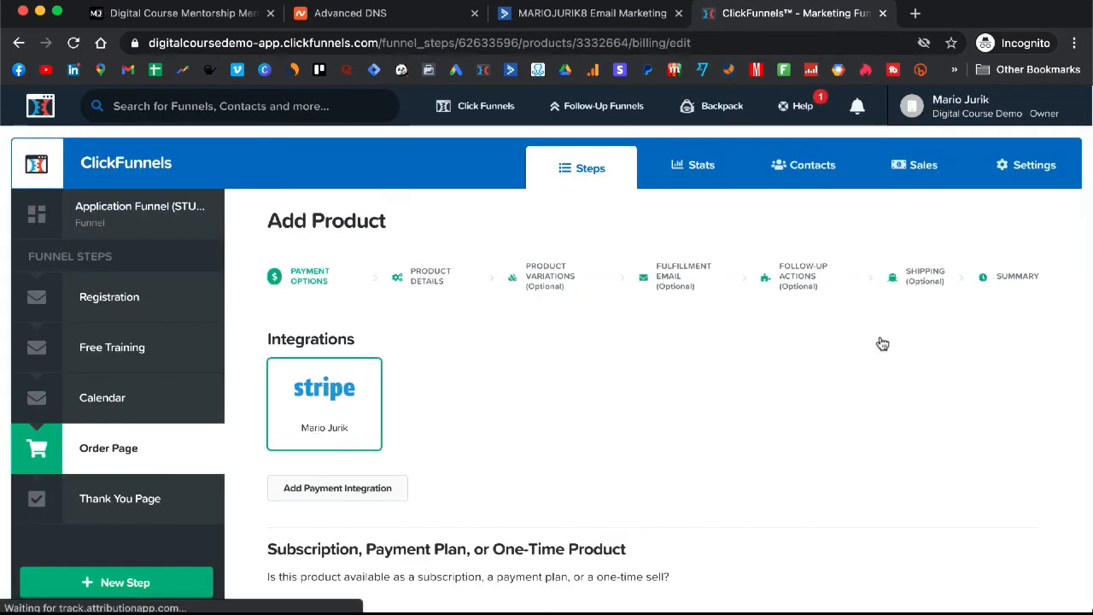
scroll(407, 402, "down", 3)
scroll(409, 402, "up", 3)
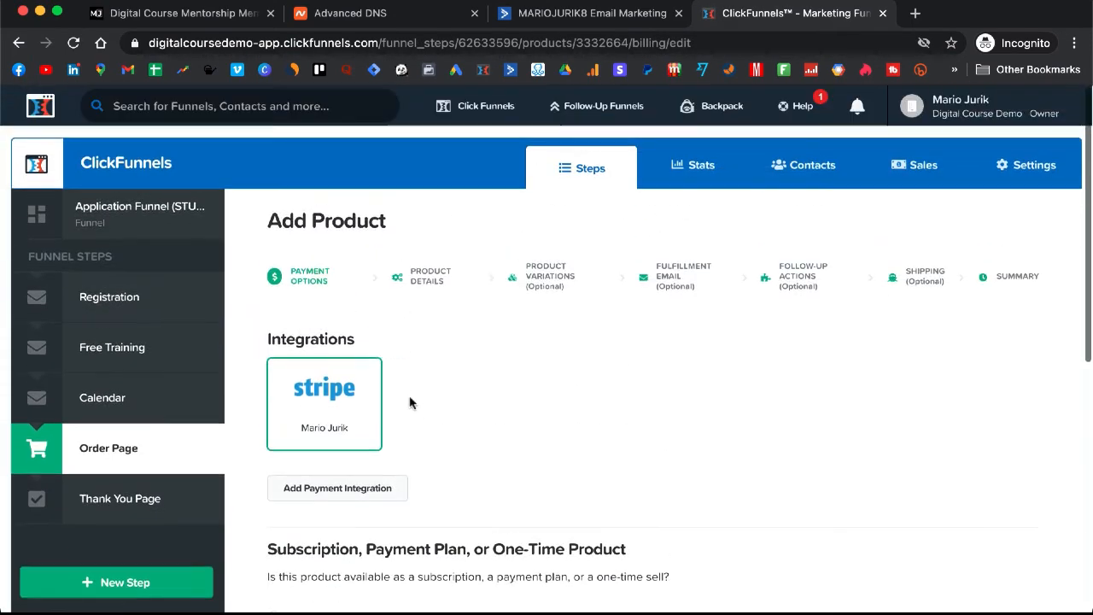
left_click(434, 281)
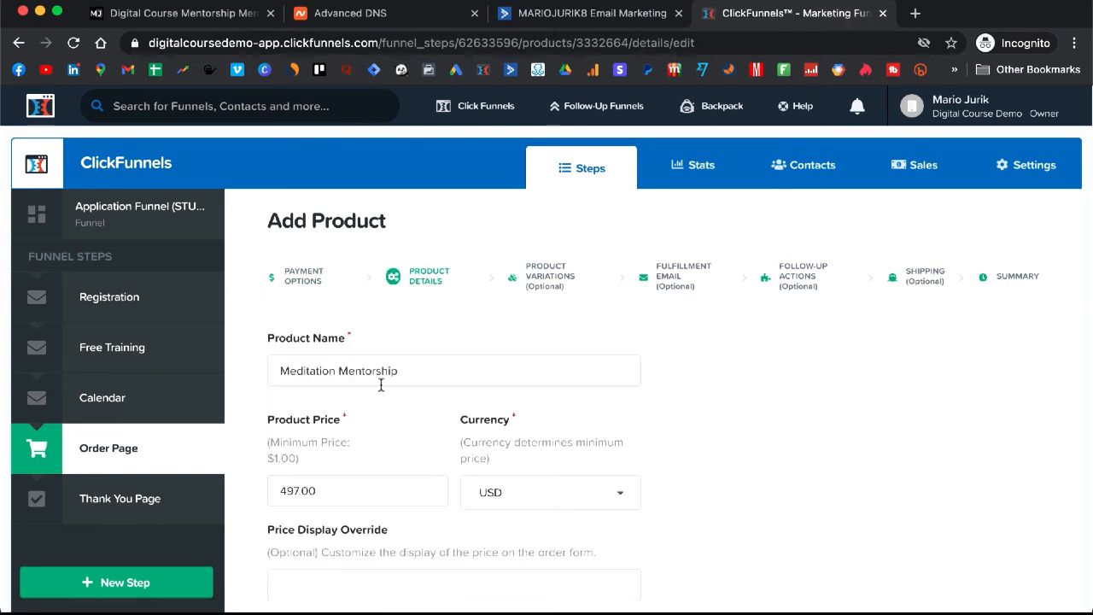
scroll(379, 386, "down", 1)
scroll(341, 432, "up", 1)
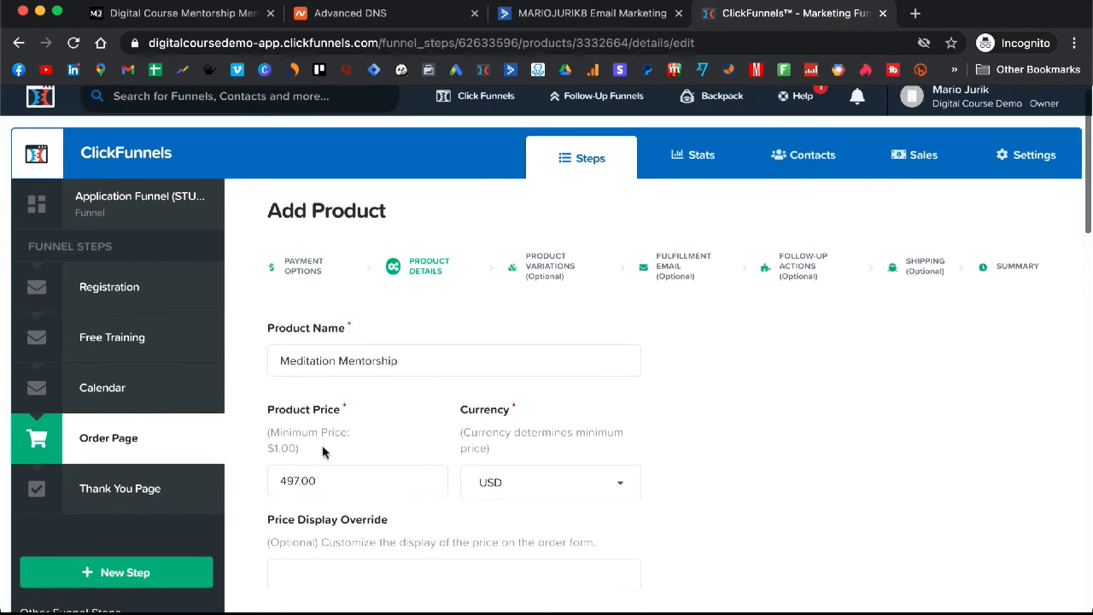
Change the Product Price from 497 to 1, save, and return to the Order Page overview
left_click(298, 482)
left_click_drag(298, 482, 261, 490)
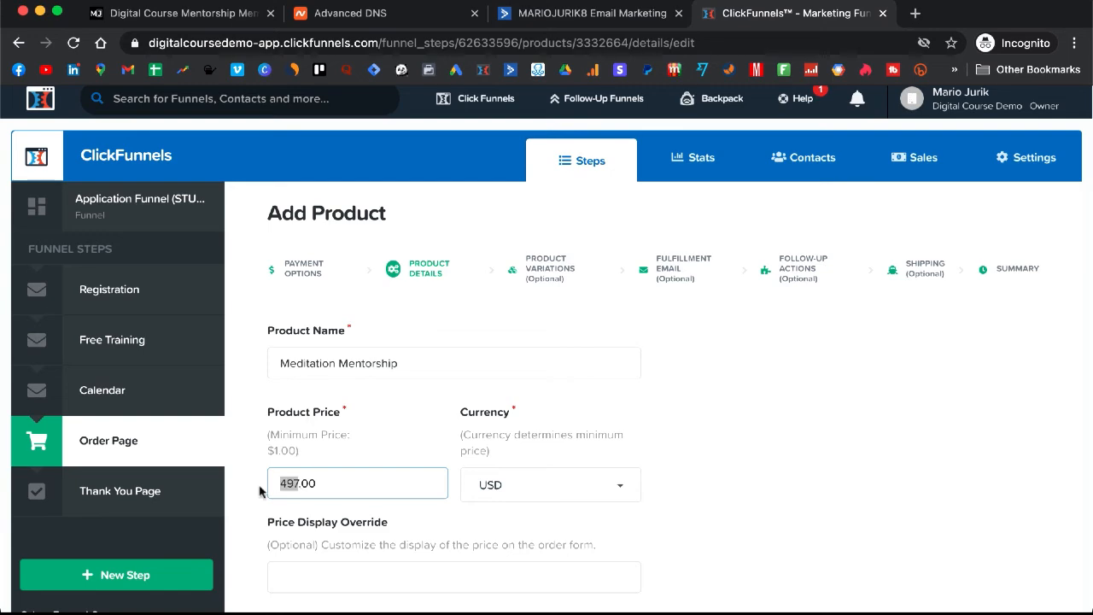
type("1")
scroll(430, 468, "down", 15)
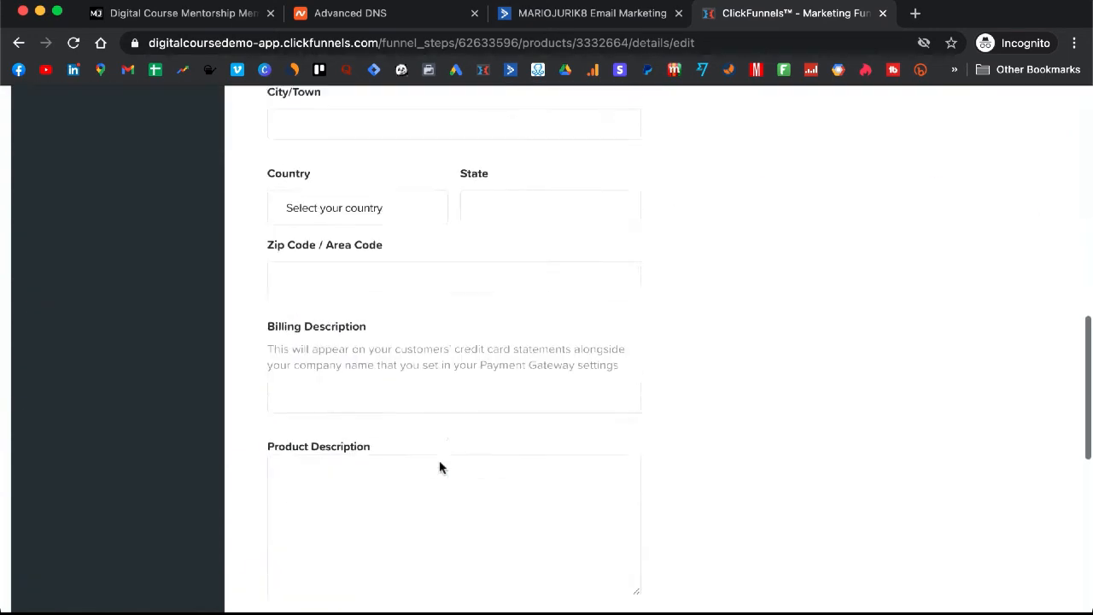
left_click(586, 524)
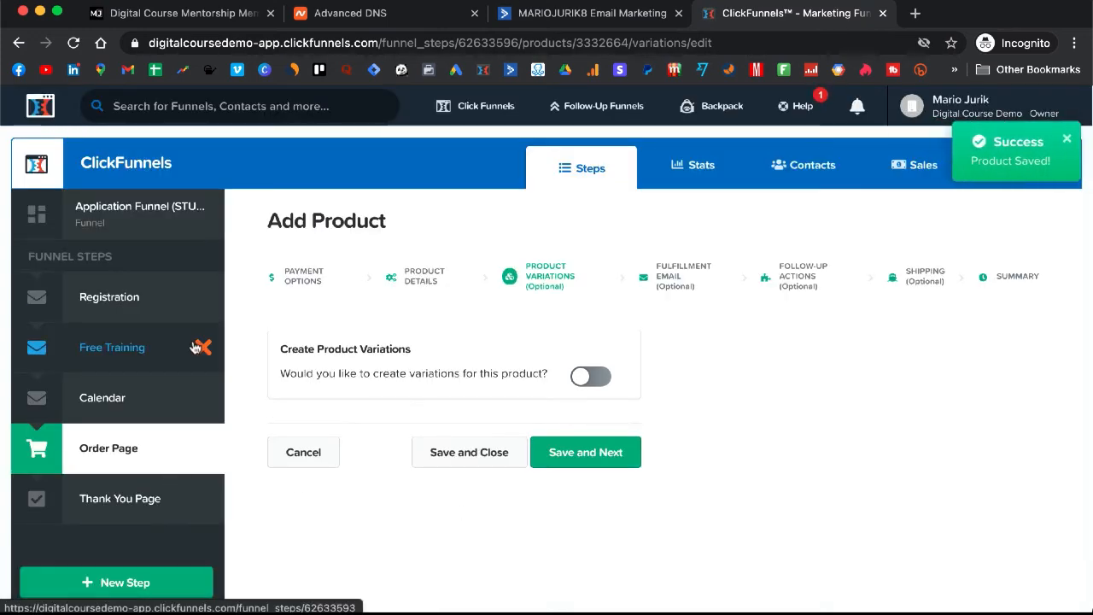
left_click(100, 448)
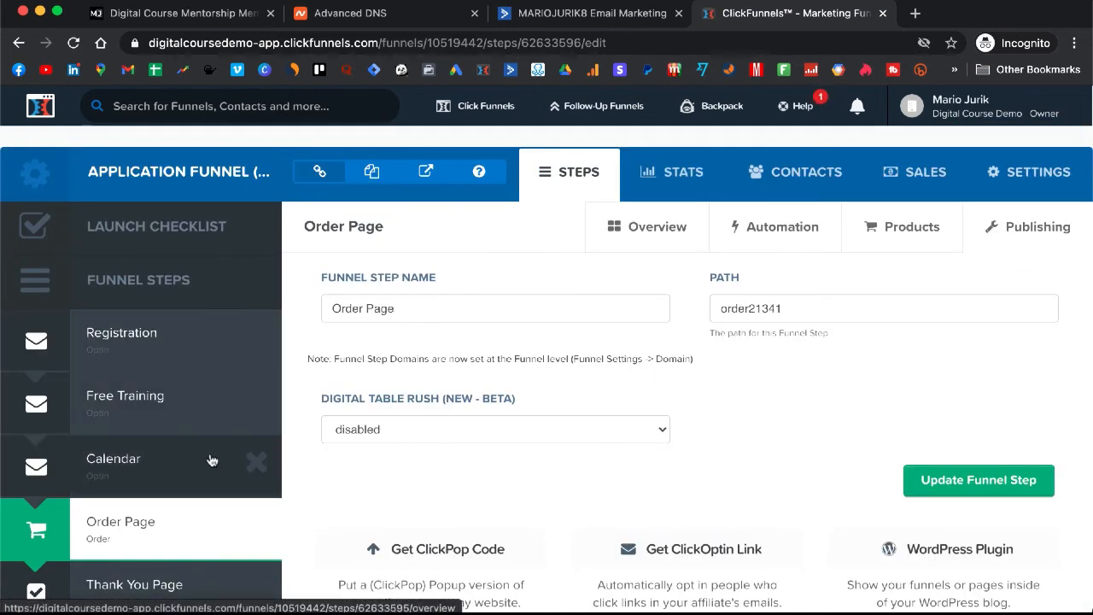
left_click(139, 532)
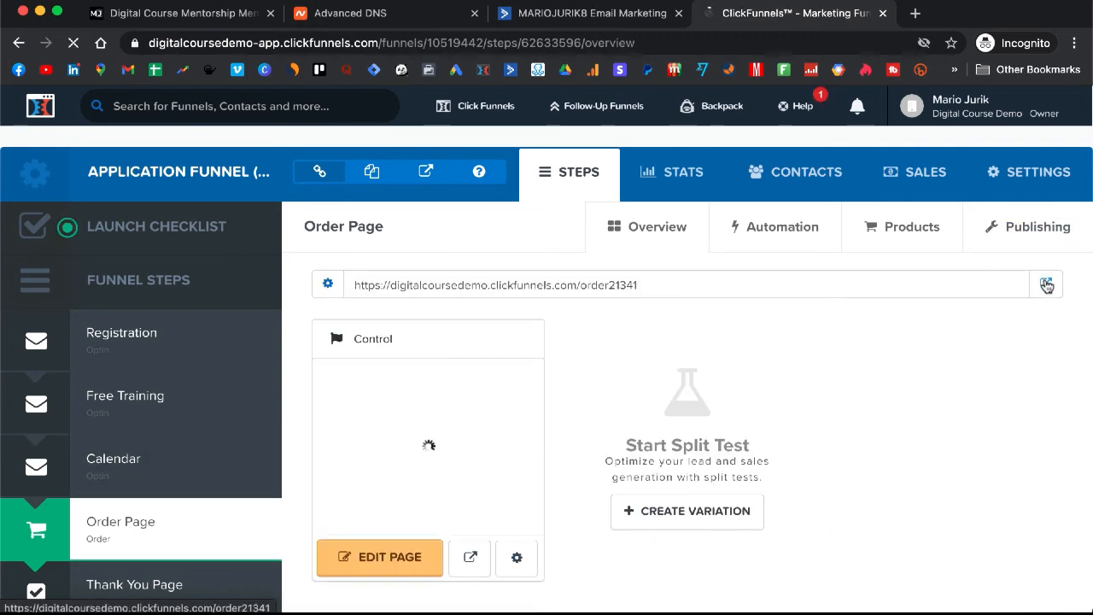
Open the live order21341 order page in a new tab and confirm Meditation Mentorship costs $1
left_click(1047, 285)
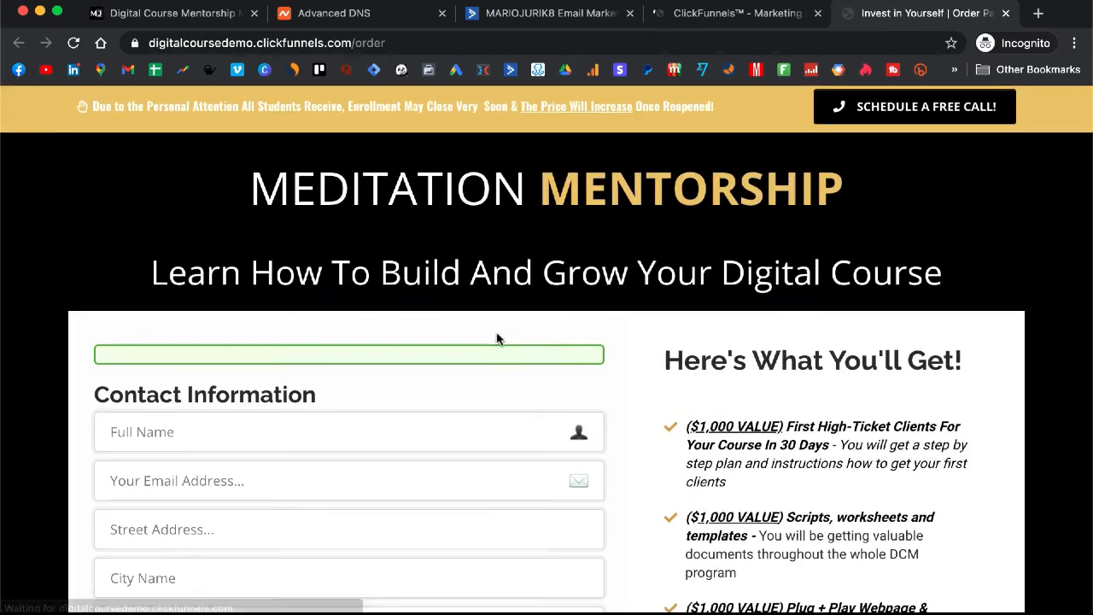
scroll(498, 339, "down", 10)
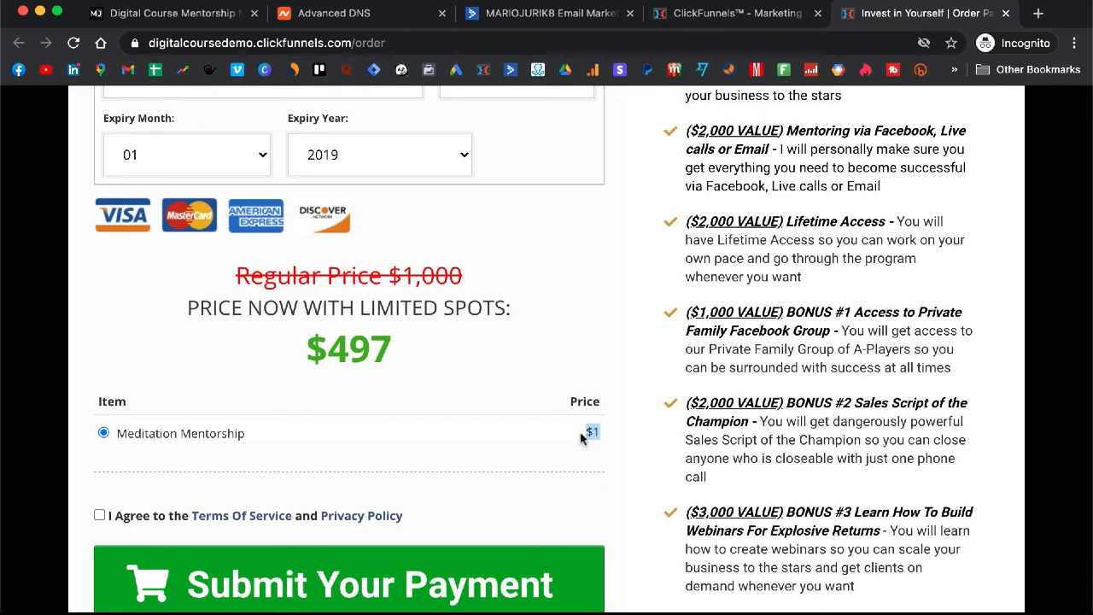
scroll(601, 337, "up", 1)
scroll(599, 344, "up", 2)
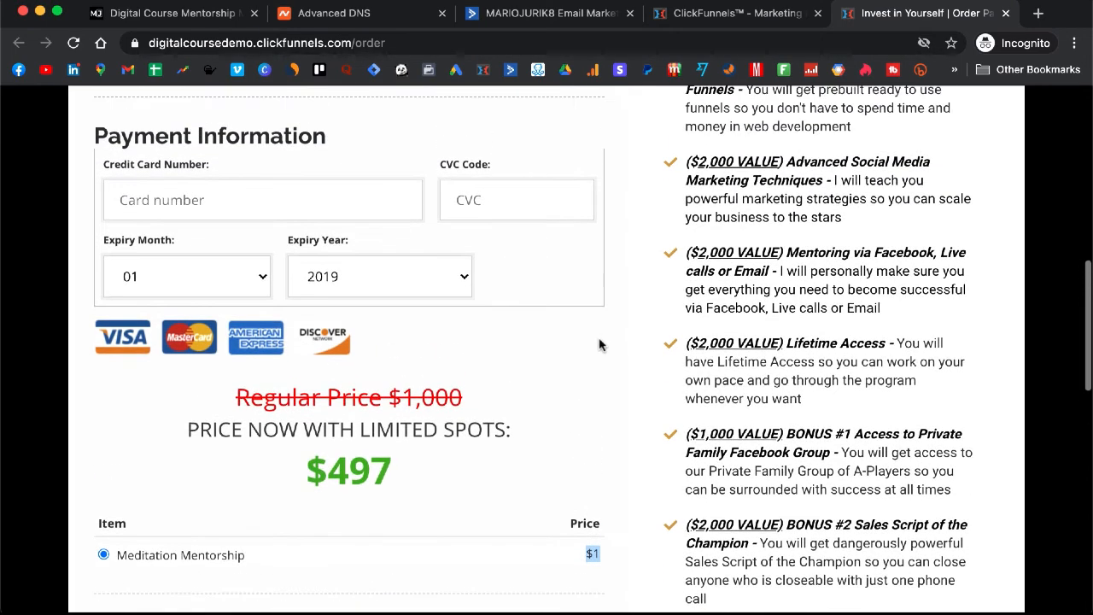
scroll(600, 344, "up", 3)
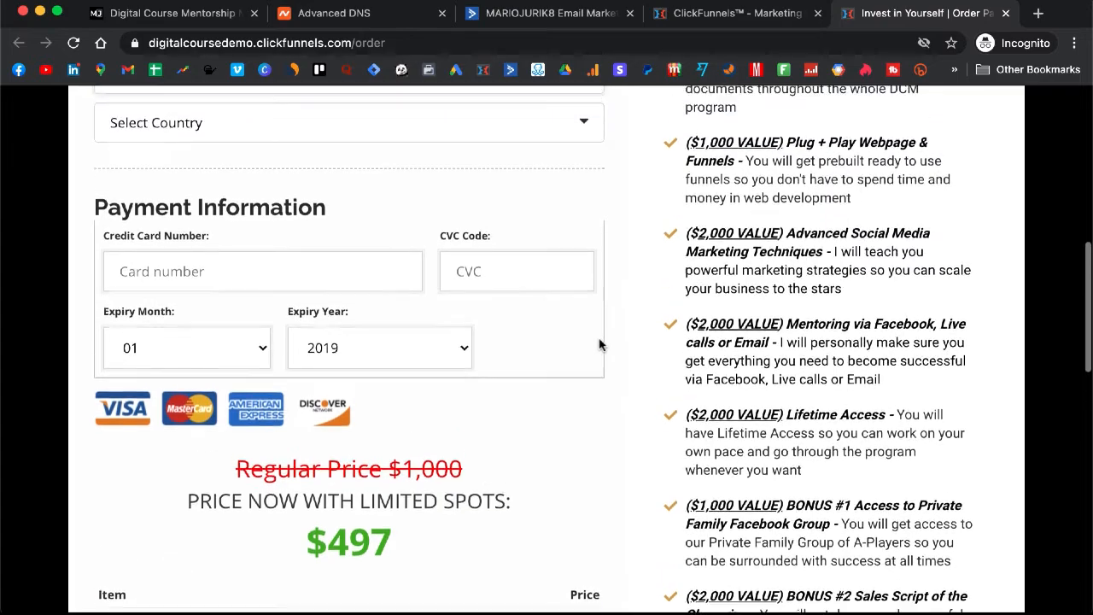
scroll(600, 344, "up", 6)
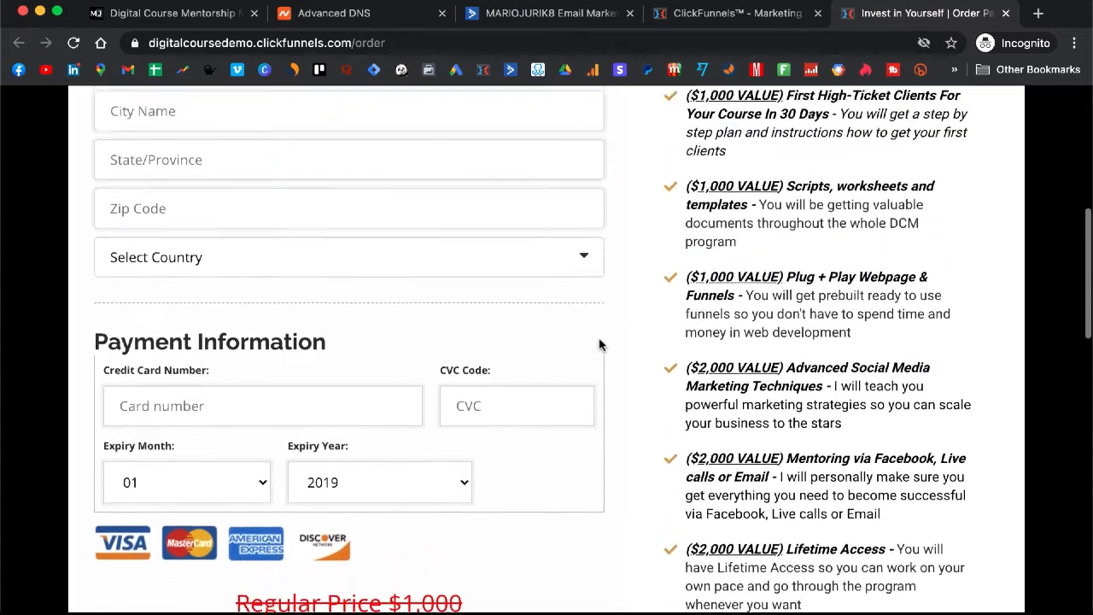
scroll(599, 344, "down", 12)
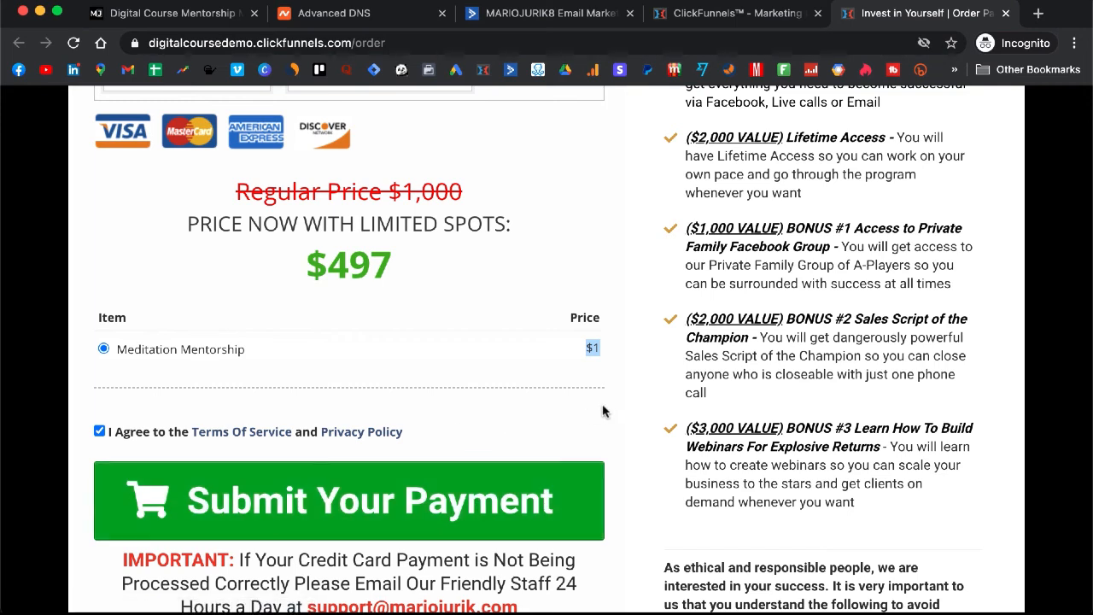
left_click(555, 295)
scroll(543, 312, "up", 1)
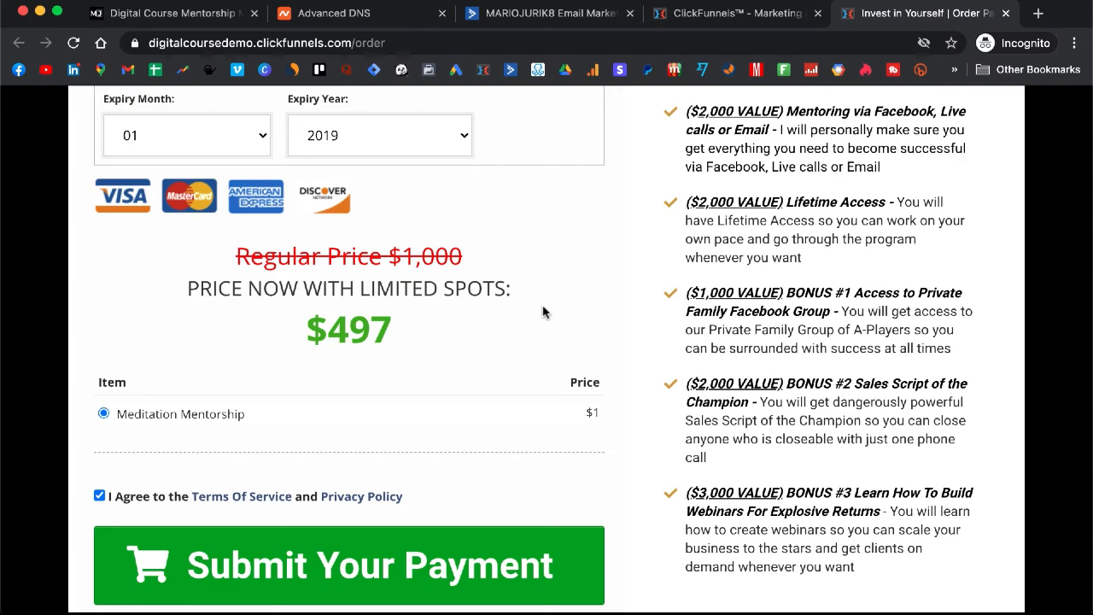
scroll(542, 312, "up", 10)
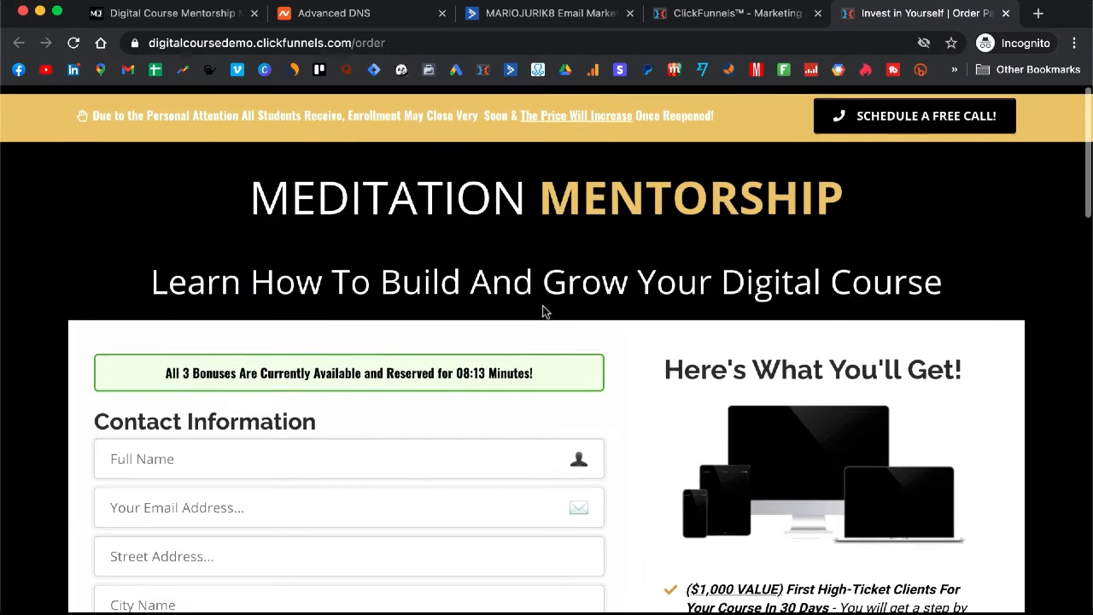
Close the live order page and reopen the Meditation Mentorship product for editing
left_click(1007, 15)
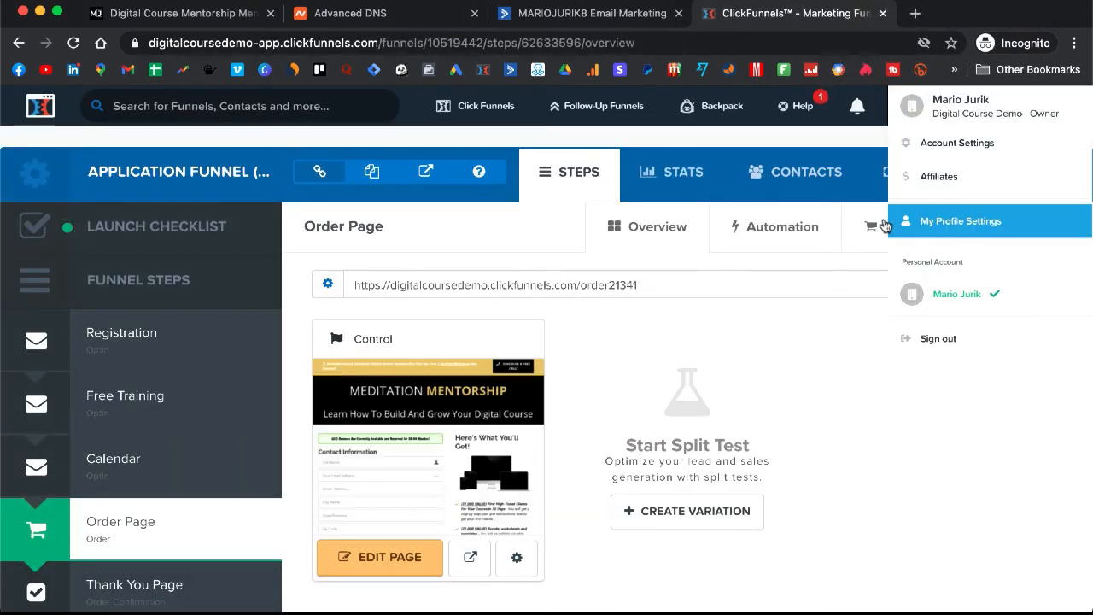
left_click(898, 234)
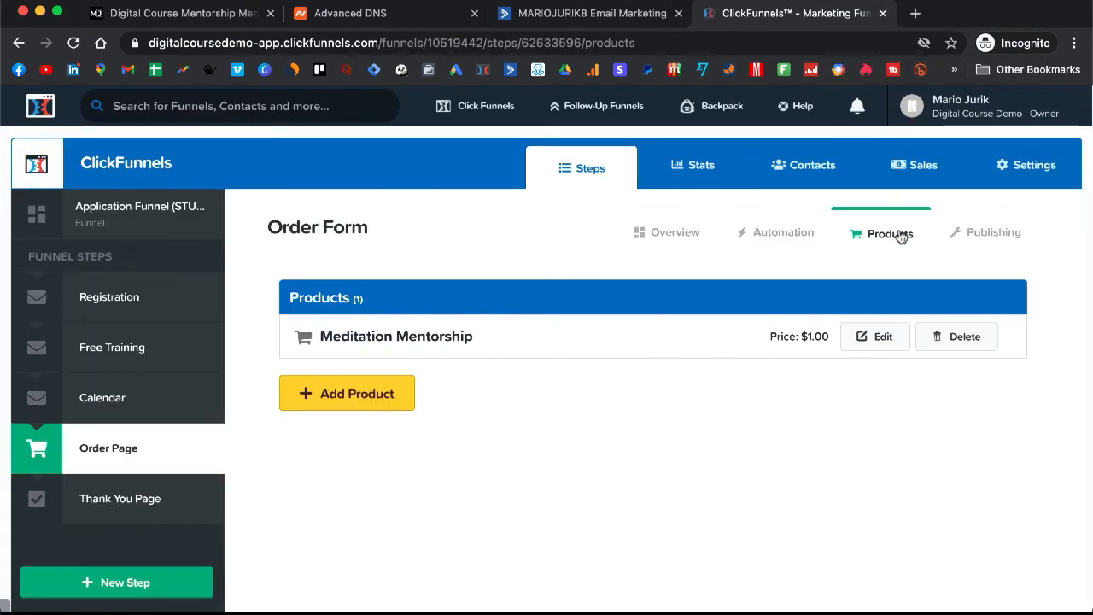
left_click(873, 342)
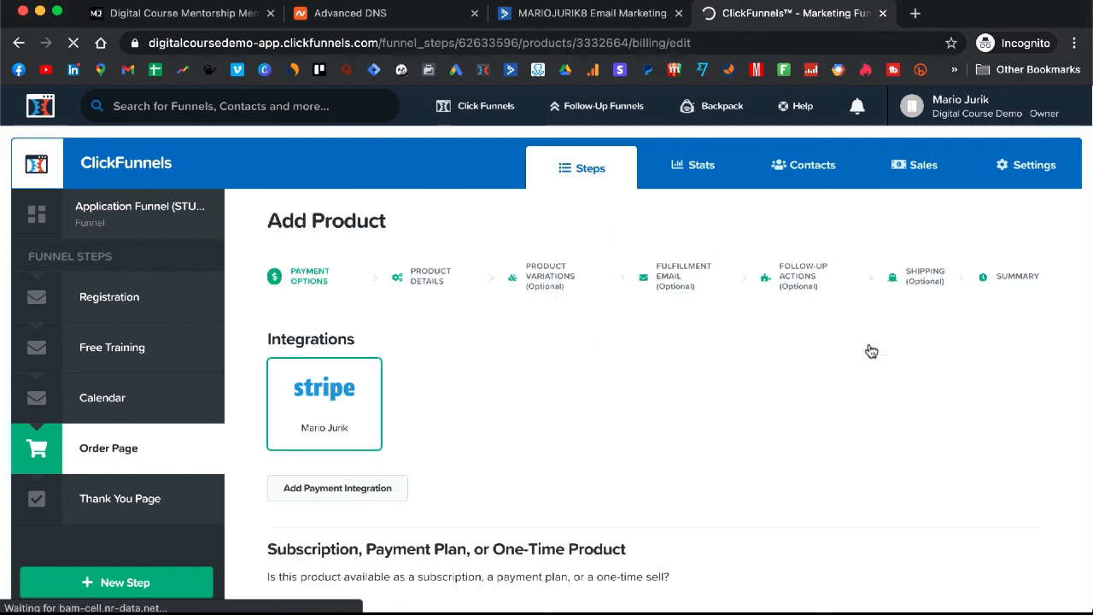
scroll(510, 446, "down", 6)
scroll(510, 446, "up", 6)
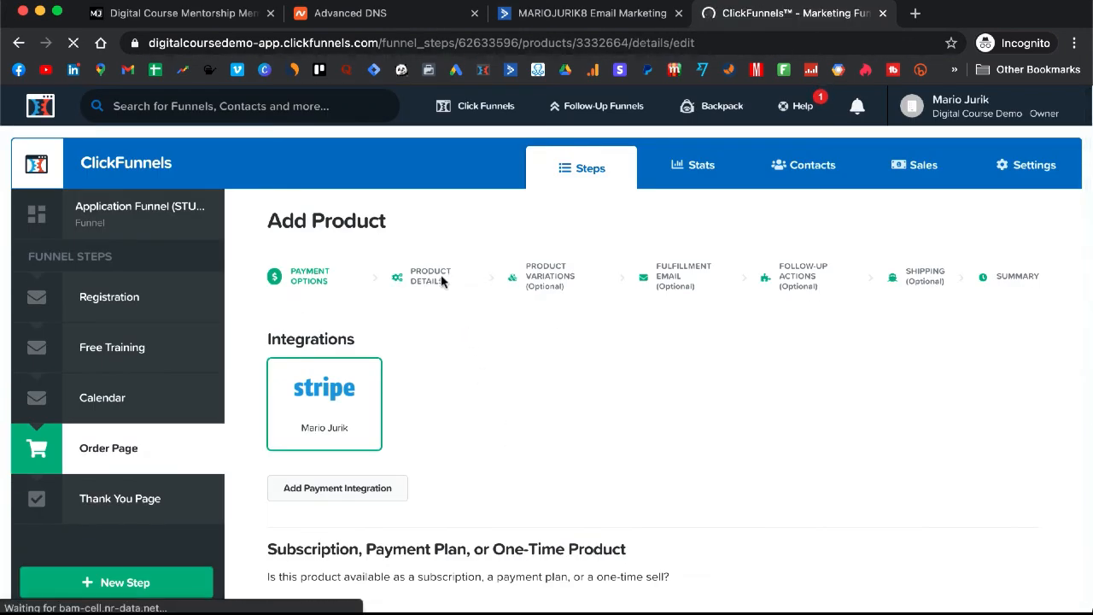
Change the Meditation Mentorship Product Price back to 497.00
scroll(367, 367, "down", 2)
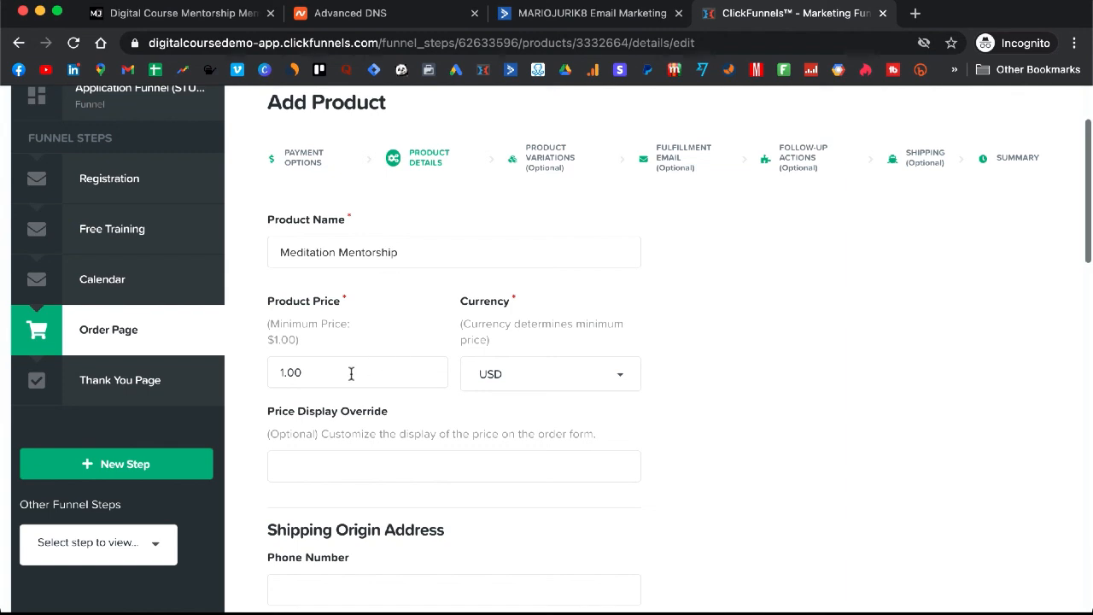
left_click(283, 371)
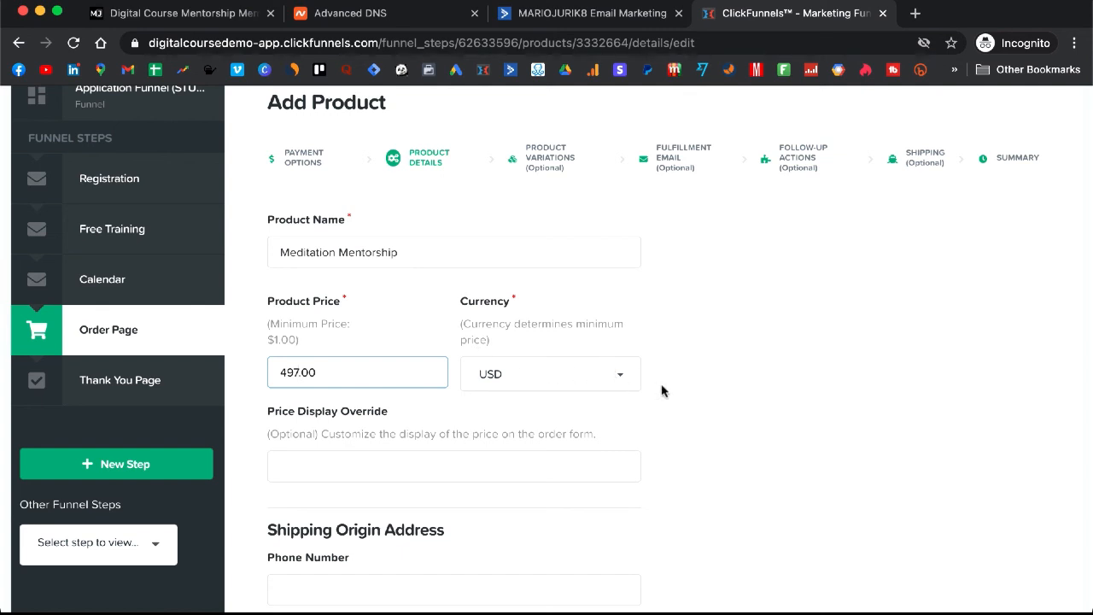
scroll(661, 390, "down", 1)
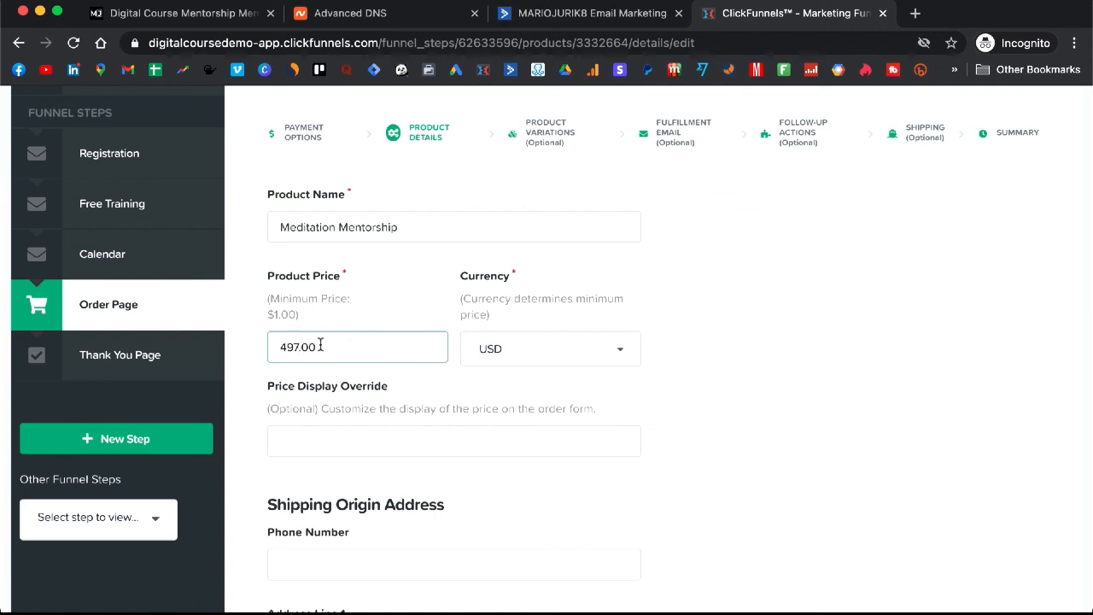
scroll(508, 357, "down", 10)
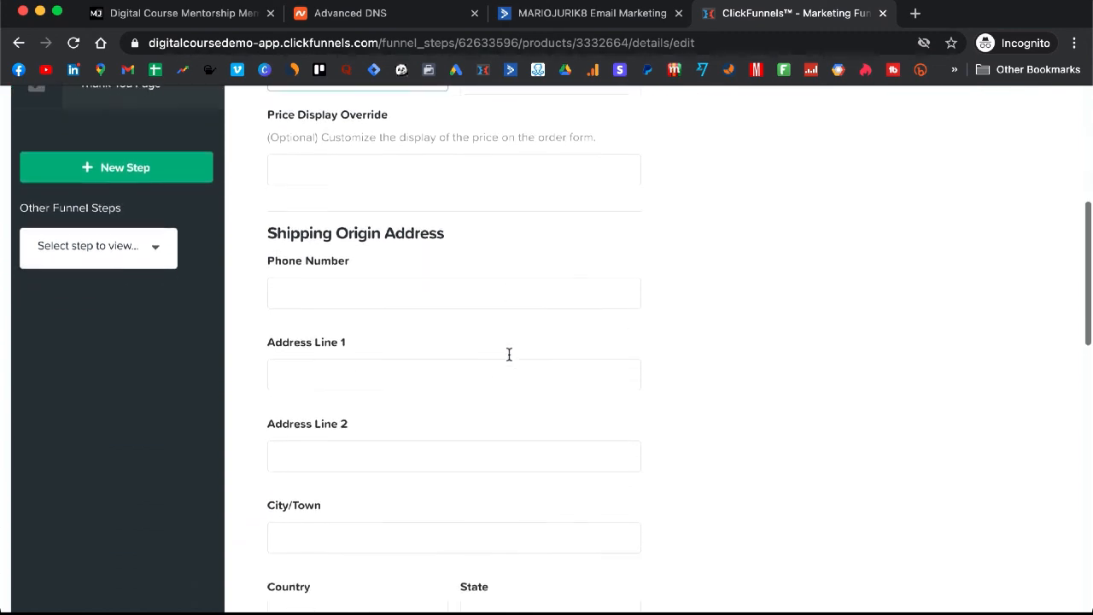
scroll(508, 357, "down", 10)
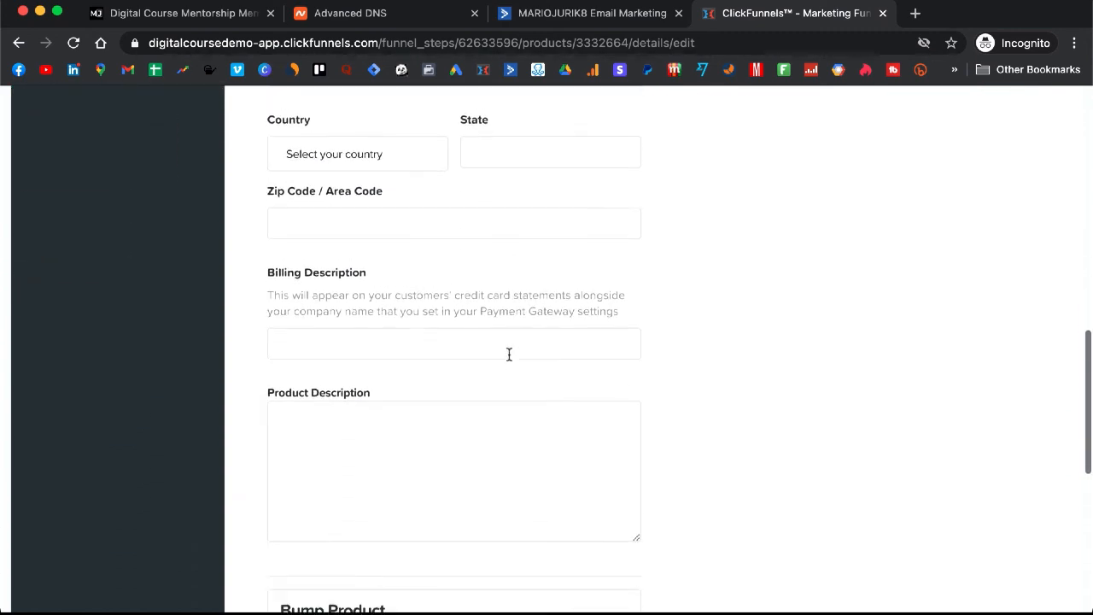
scroll(508, 357, "down", 6)
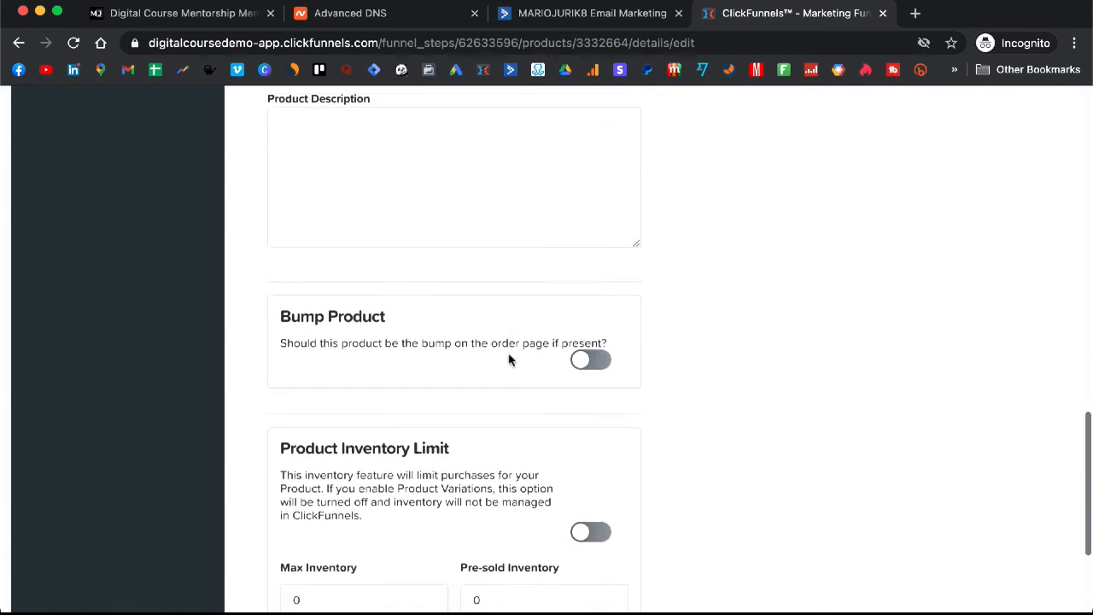